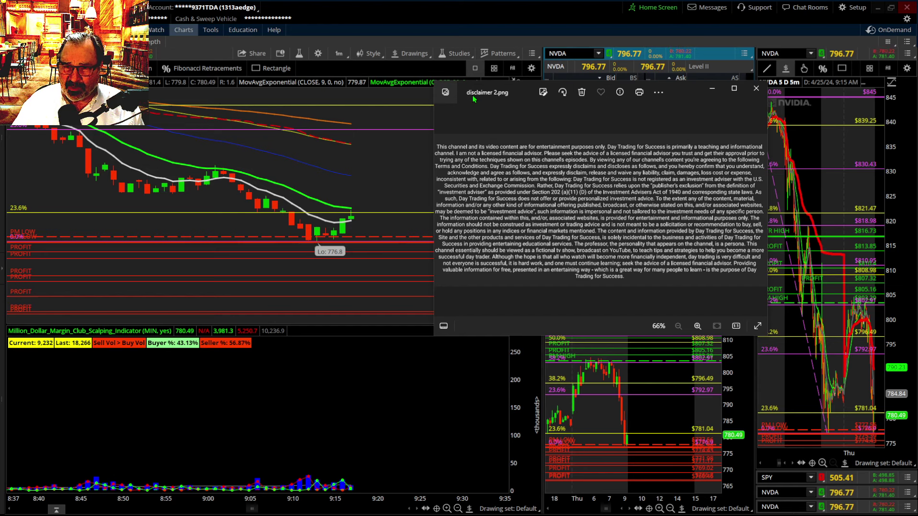
# Close the disclaimer image and maximize the 5-minute NVDA chart cell
pyautogui.hotkey('alt', 'F4')
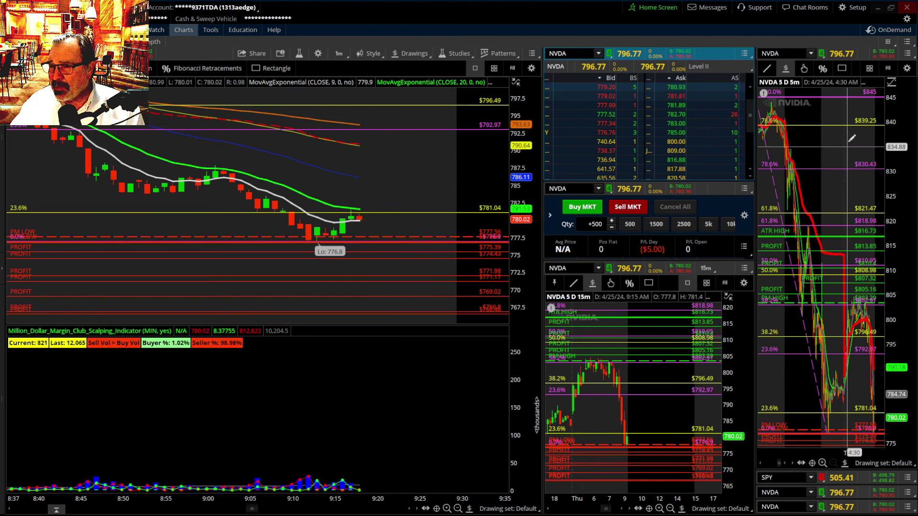
pyautogui.click(907, 54)
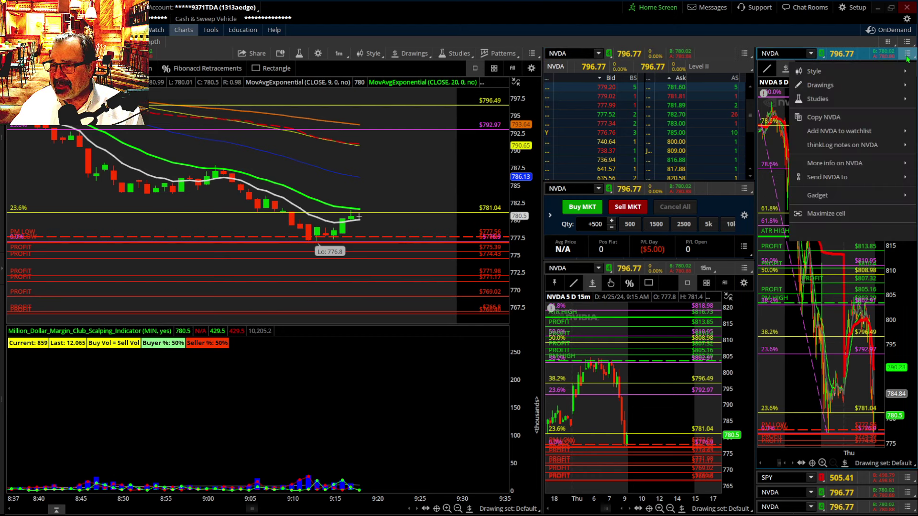
pyautogui.click(833, 212)
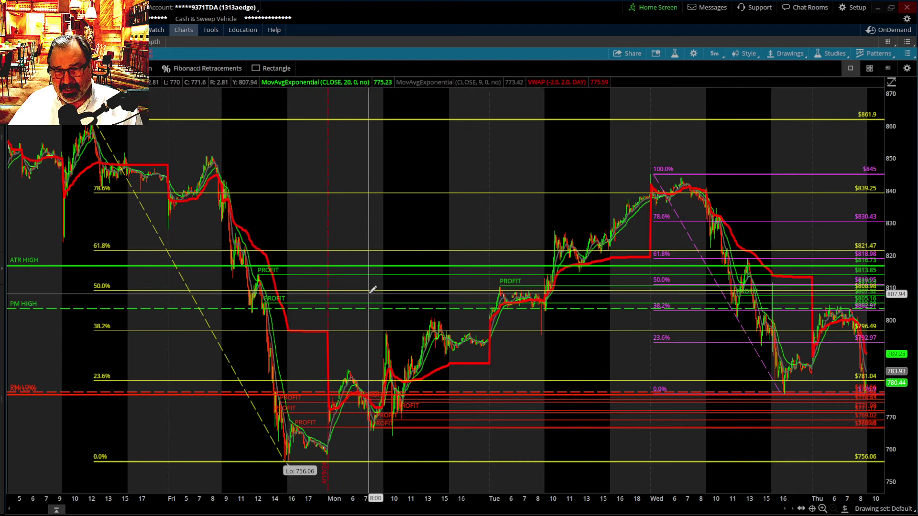
pyautogui.moveTo(375, 286)
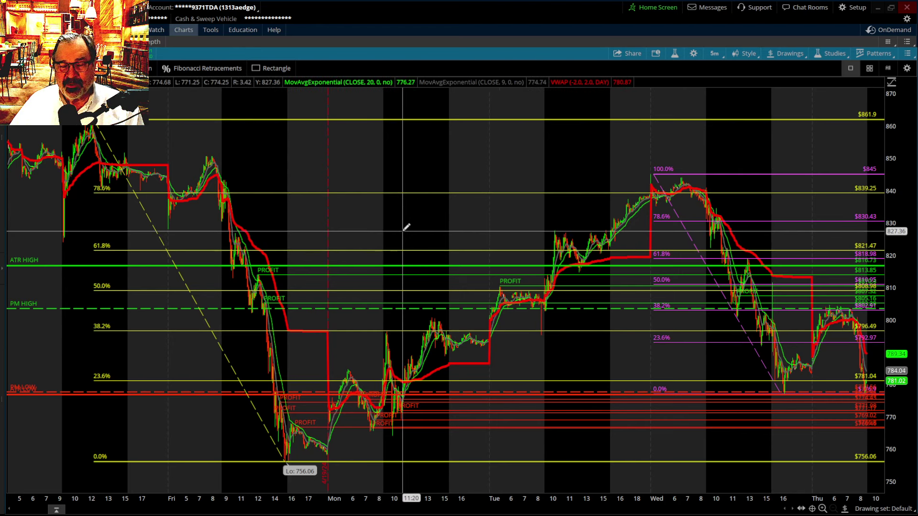
# Restore the chart grid, maximize the daily NVDA chart and inspect the yellow Fibonacci retracement's 50% level at the 4/24 candle
pyautogui.doubleClick(509, 61)
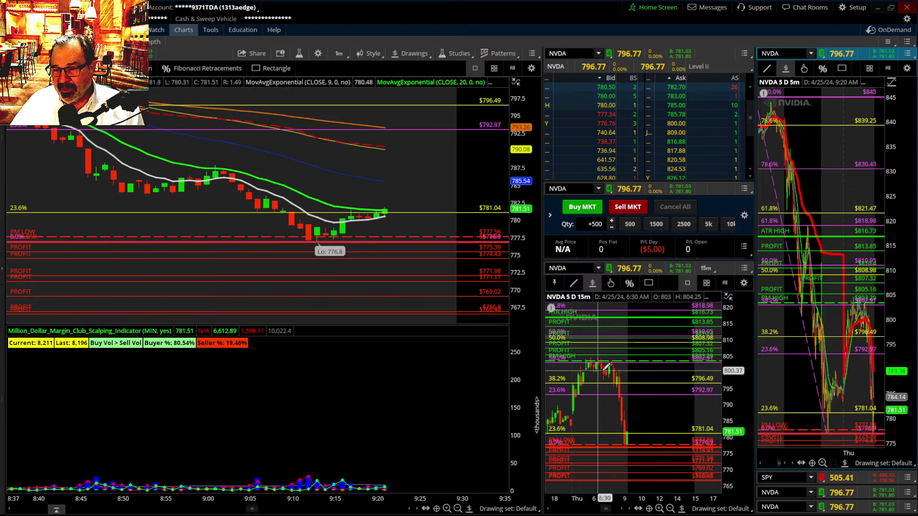
pyautogui.click(903, 492)
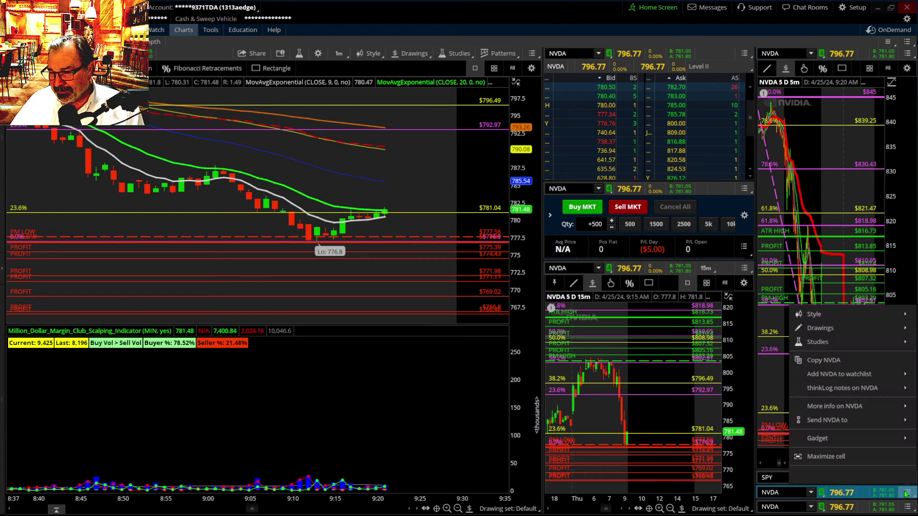
pyautogui.click(799, 455)
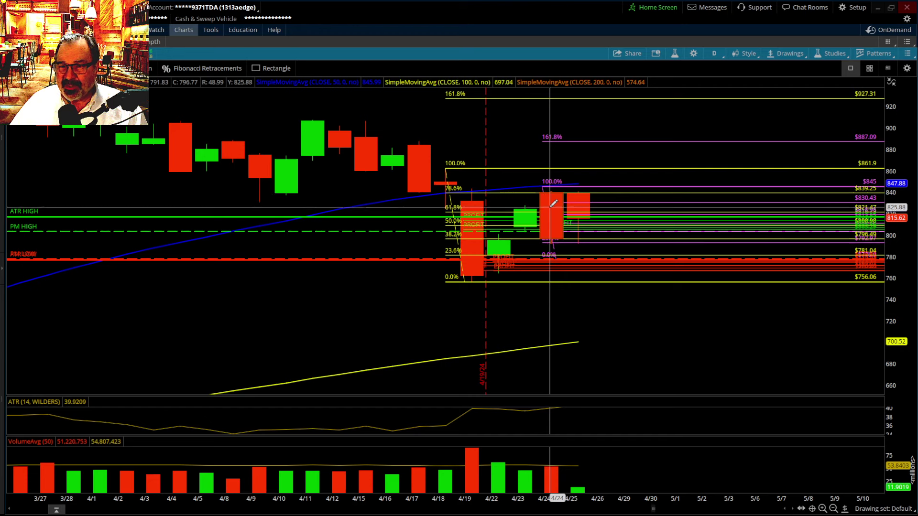
pyautogui.moveTo(554, 206)
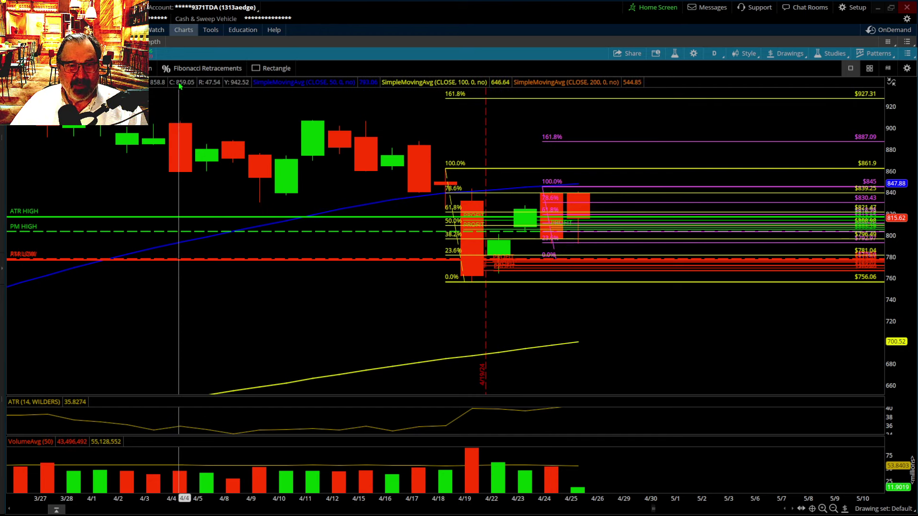
pyautogui.moveTo(180, 85)
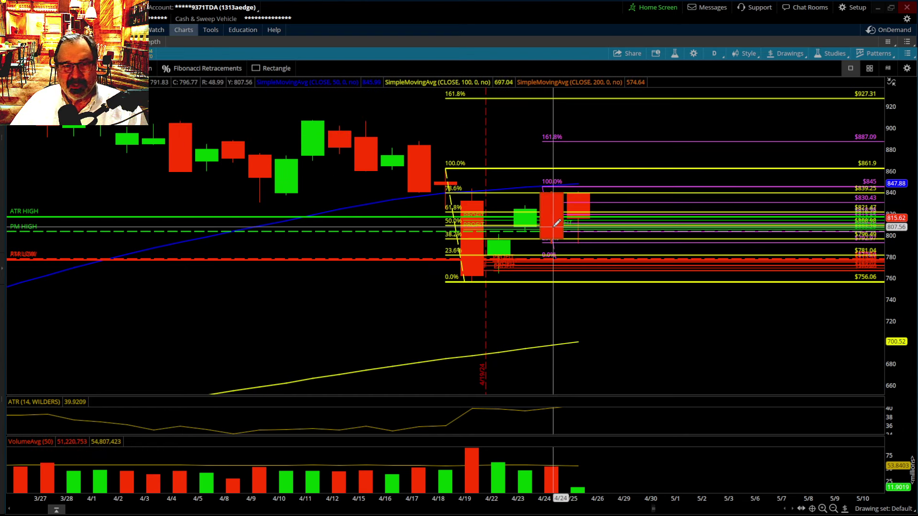
pyautogui.moveTo(557, 223)
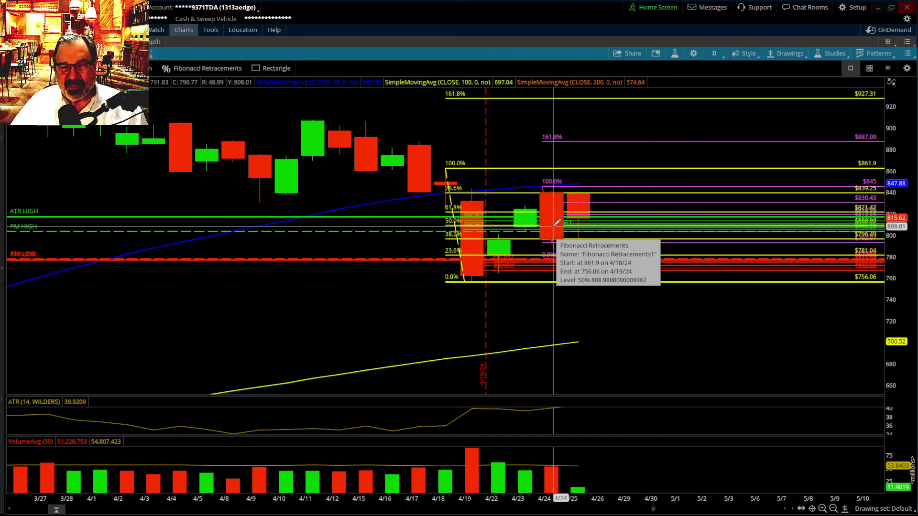
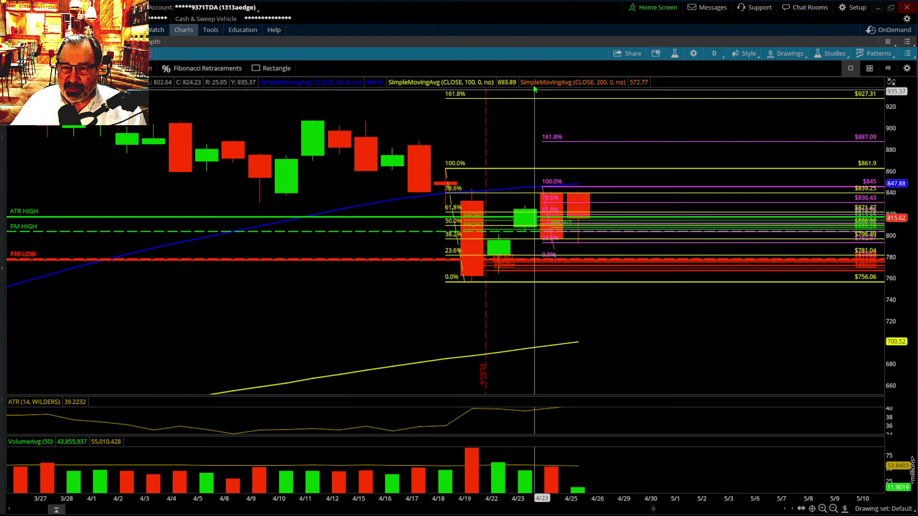
# Return to the maximized 5-minute NVDA chart and turn off the left extension of the PM HIGH line
pyautogui.doubleClick(517, 59)
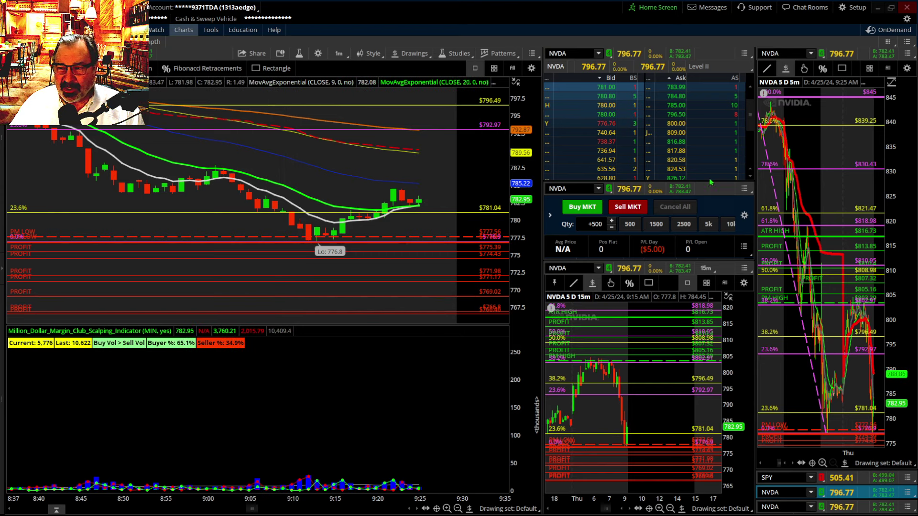
pyautogui.click(906, 54)
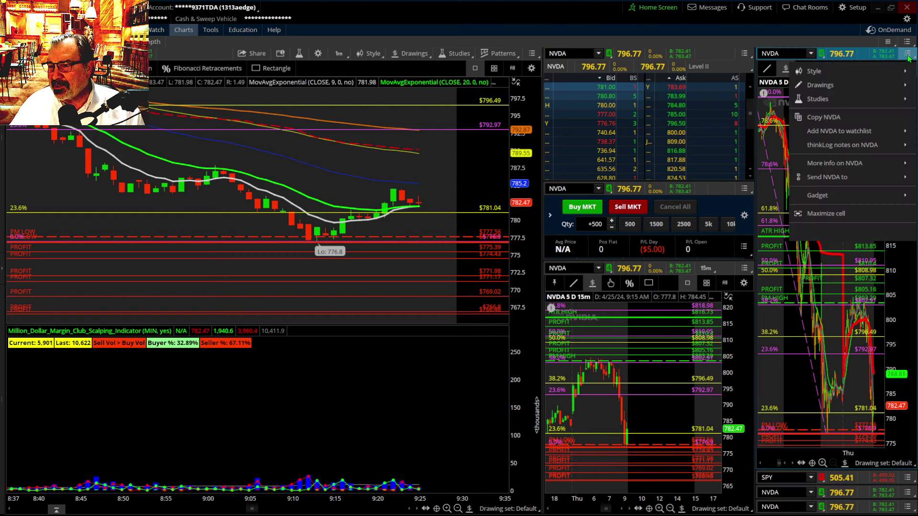
pyautogui.click(851, 219)
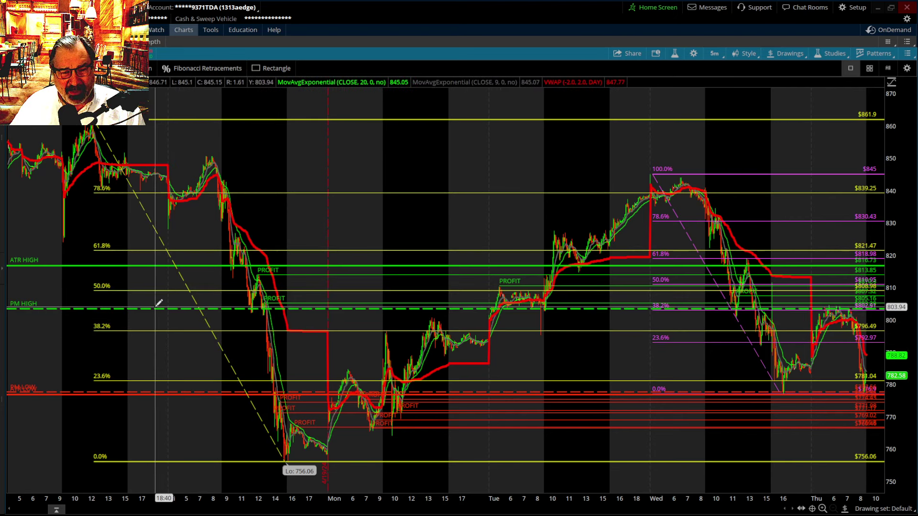
pyautogui.moveTo(158, 305)
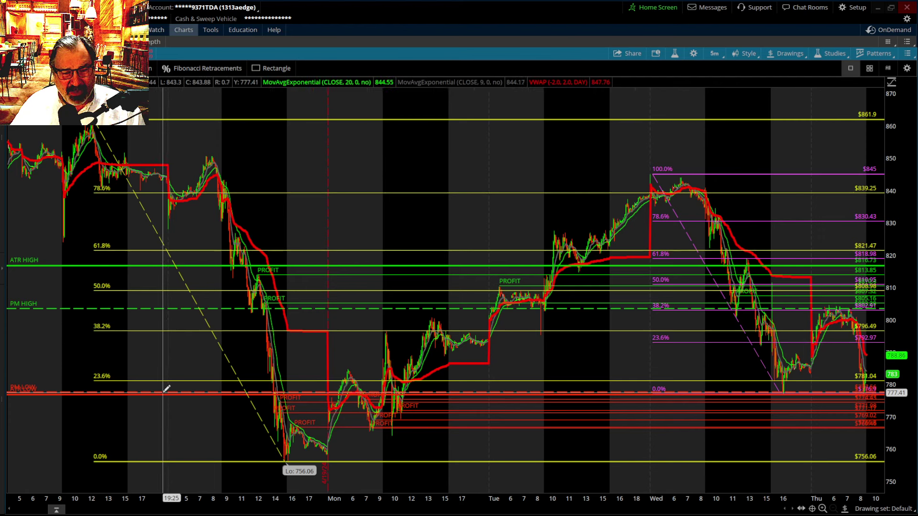
pyautogui.rightClick(178, 313)
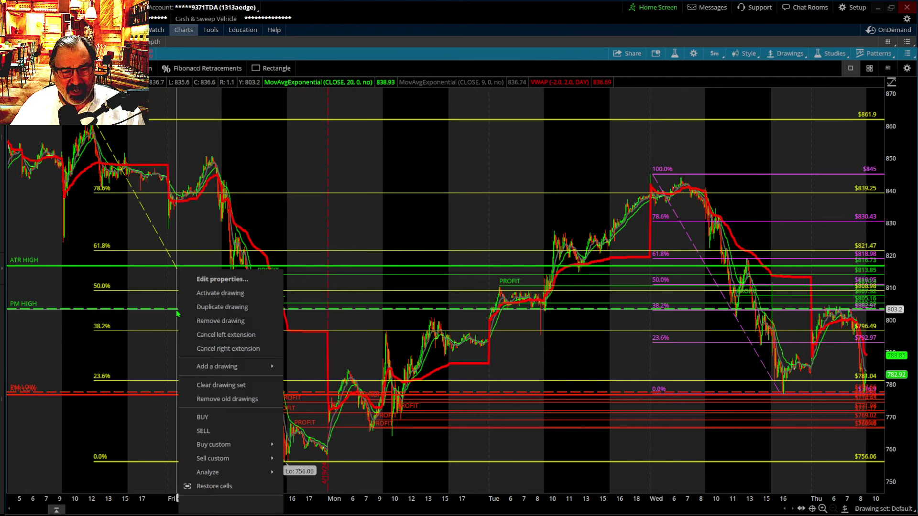
pyautogui.click(200, 280)
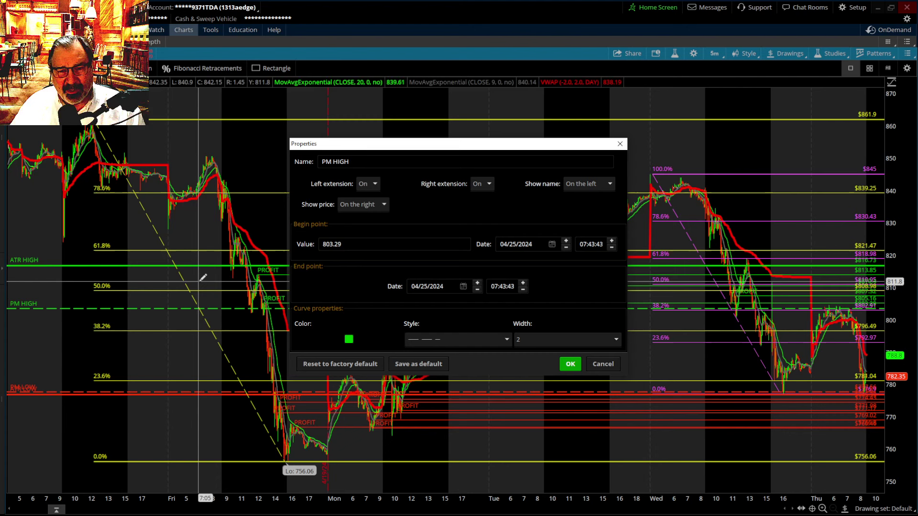
pyautogui.click(372, 185)
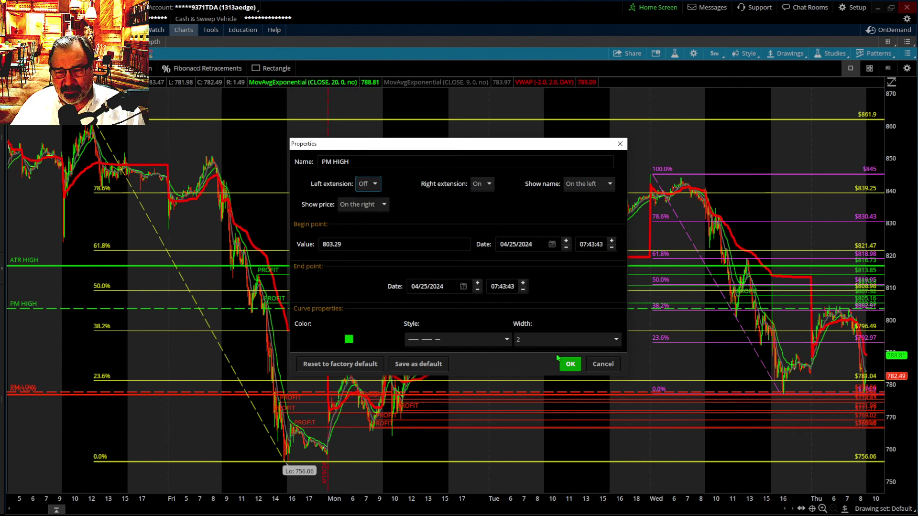
pyautogui.click(569, 364)
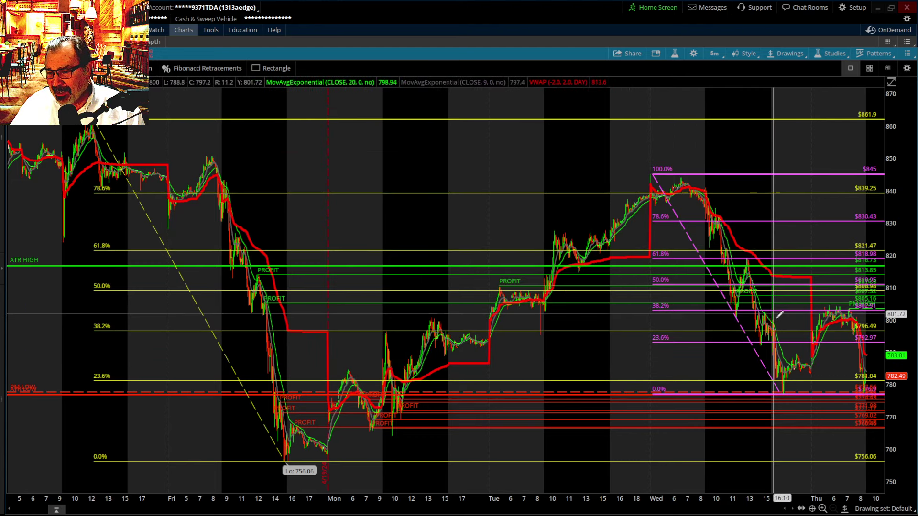
# Turn off the left extension of the PM LOW line on the 5-minute chart
pyautogui.rightClick(86, 394)
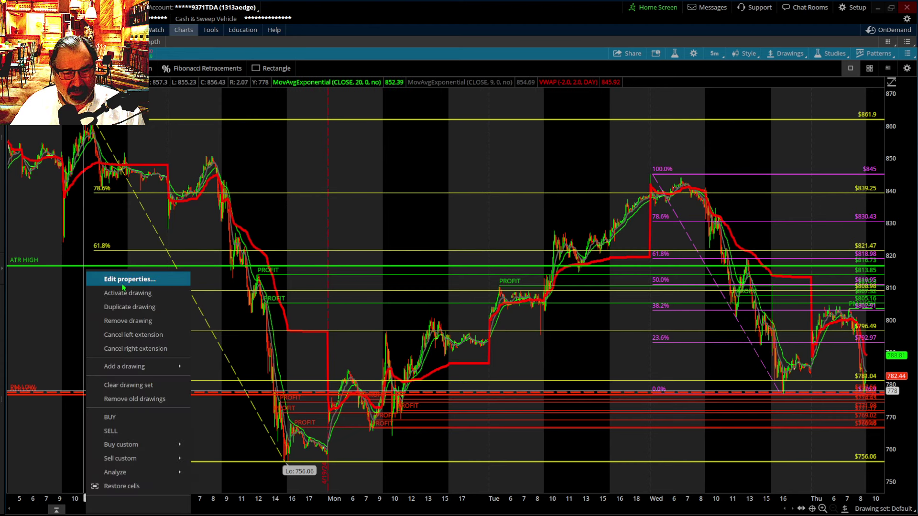
pyautogui.click(127, 279)
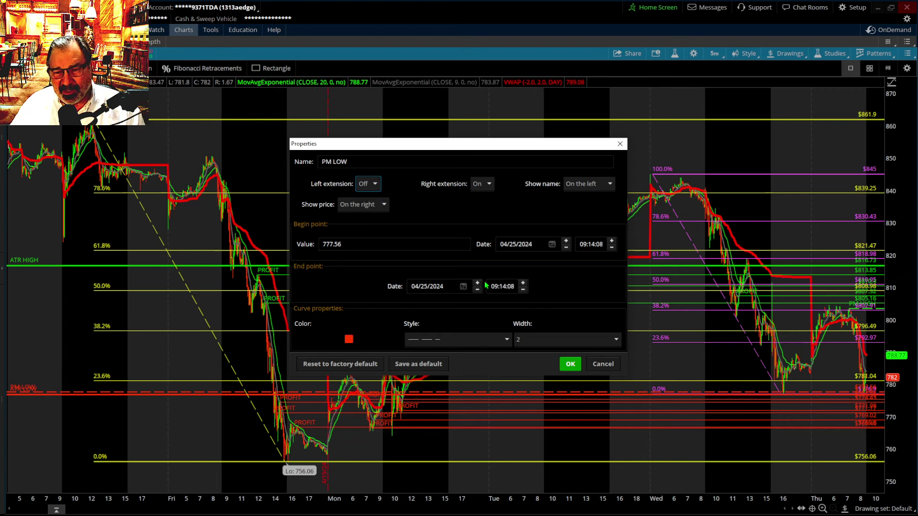
pyautogui.click(569, 363)
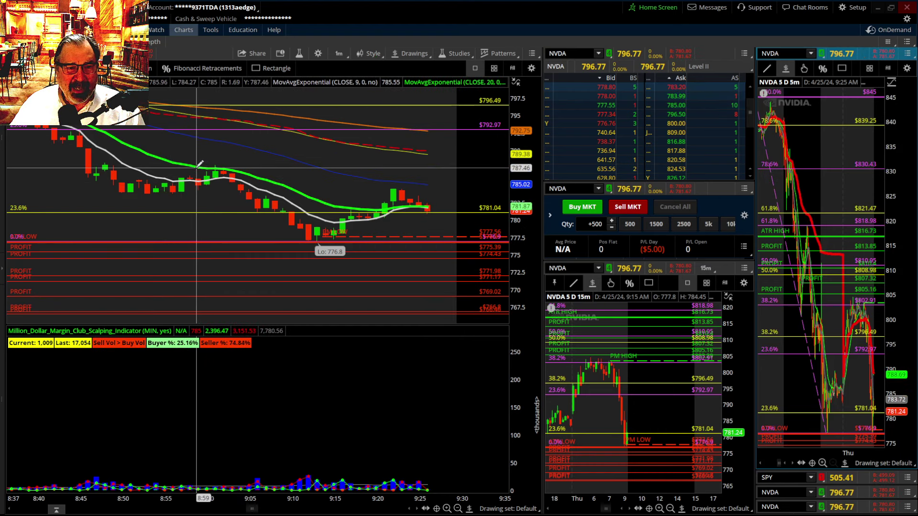
# Widen the 1-minute chart's price range to view the surrounding levels and bring it back to the closer scale
pyautogui.moveTo(524, 190); pyautogui.dragTo(524, 224)
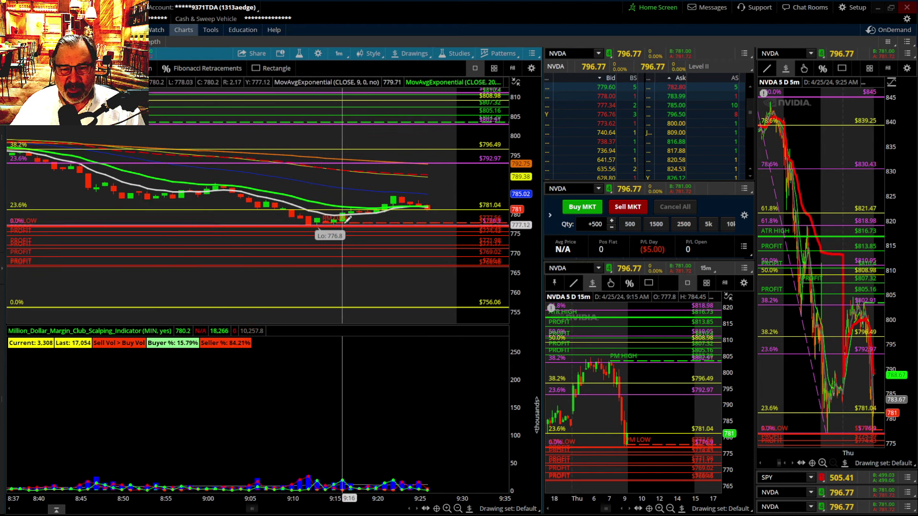
pyautogui.moveTo(516, 259); pyautogui.dragTo(515, 232)
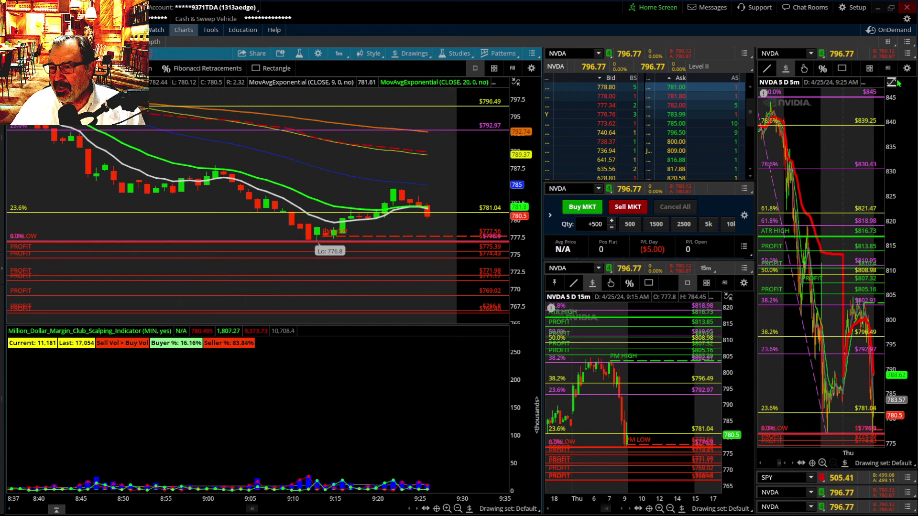
# Maximize the 5-minute NVDA chart, enlarge the Friday-to-Monday section and widen its price range
pyautogui.click(906, 55)
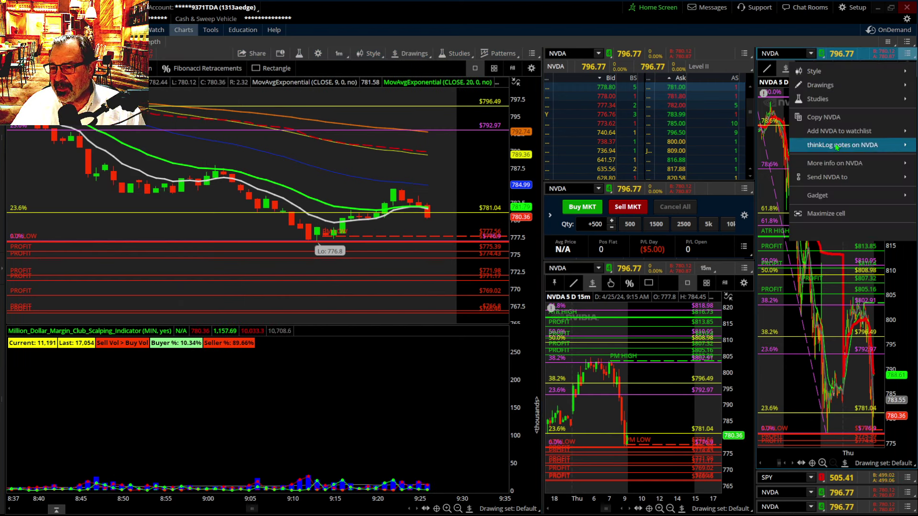
pyautogui.click(830, 214)
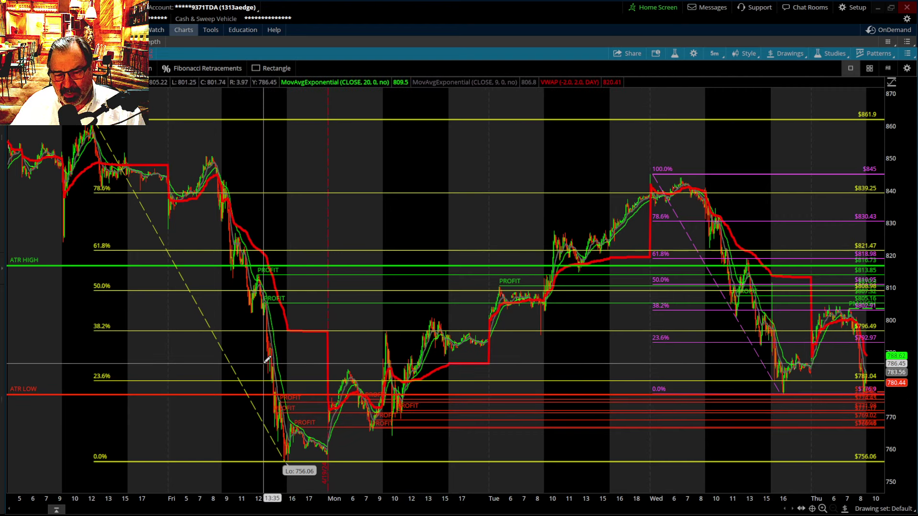
pyautogui.moveTo(266, 359); pyautogui.dragTo(449, 392)
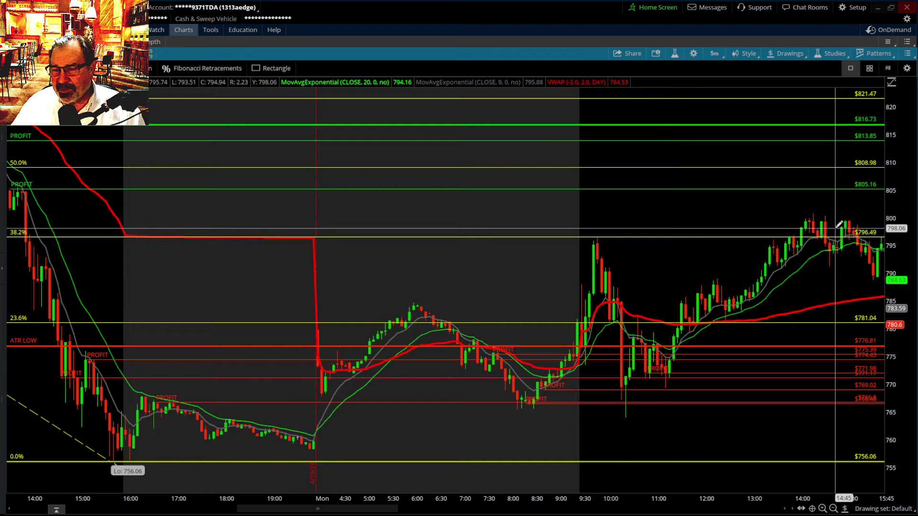
pyautogui.moveTo(894, 232); pyautogui.dragTo(894, 272)
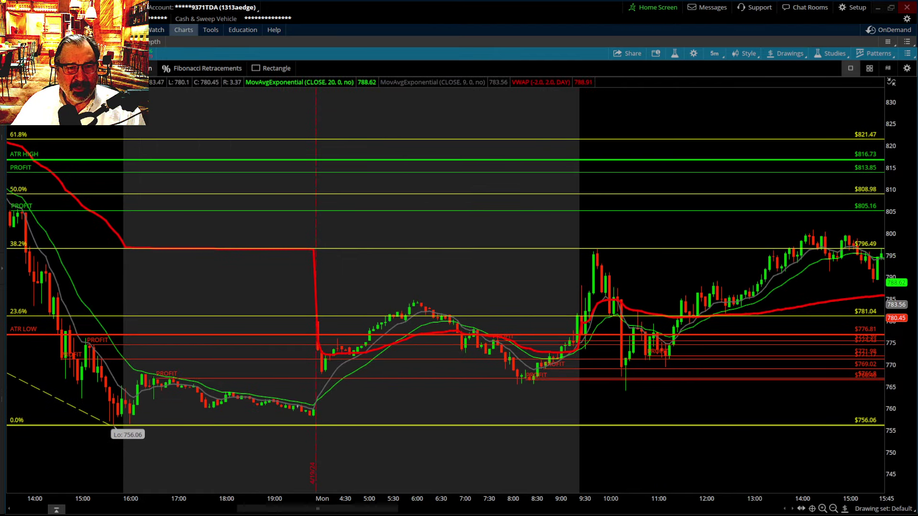
# Examine the PROFIT lines and Fibonacci levels against the 5-minute candles from Friday's sell-off through Wednesday's session
pyautogui.moveTo(177, 230); pyautogui.dragTo(633, 323)
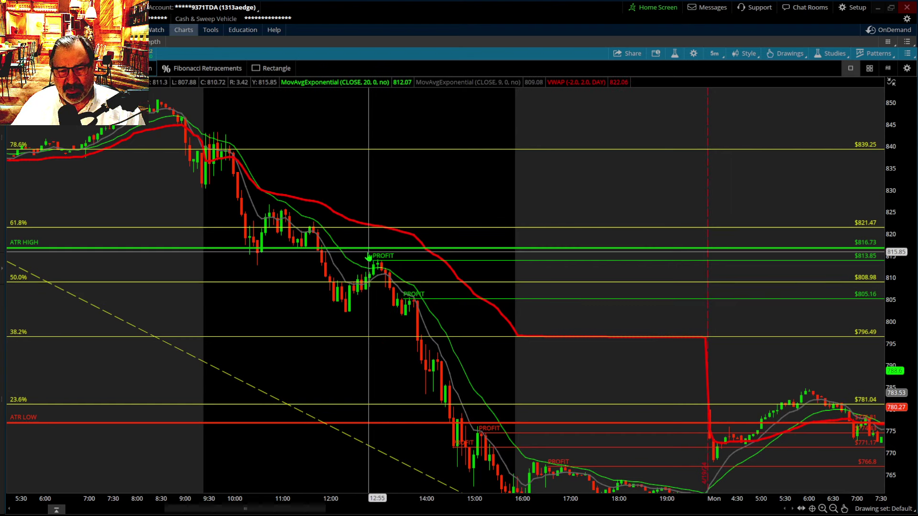
pyautogui.click(305, 245)
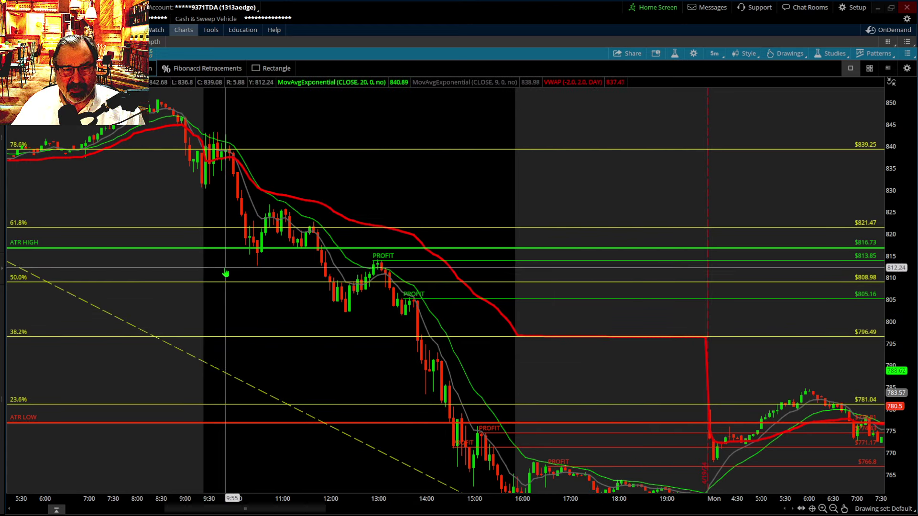
pyautogui.moveTo(534, 317); pyautogui.dragTo(44, 304)
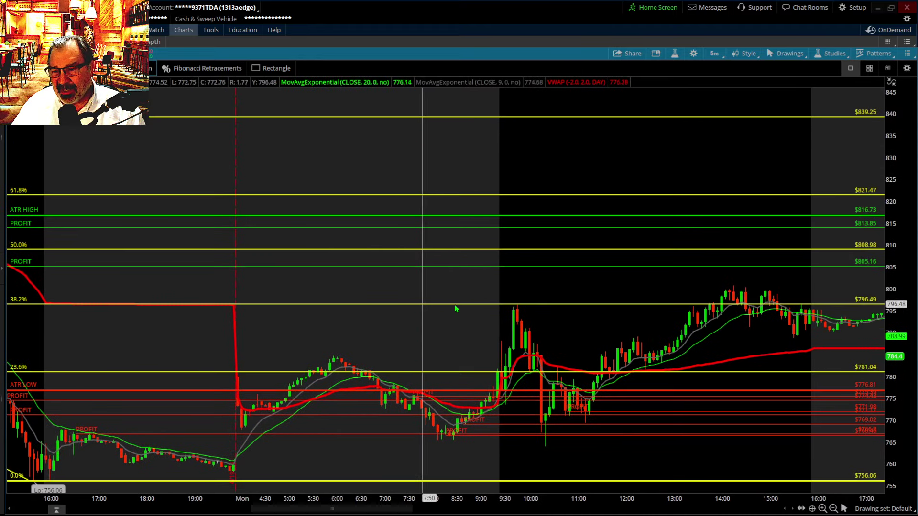
pyautogui.moveTo(549, 289); pyautogui.dragTo(370, 284)
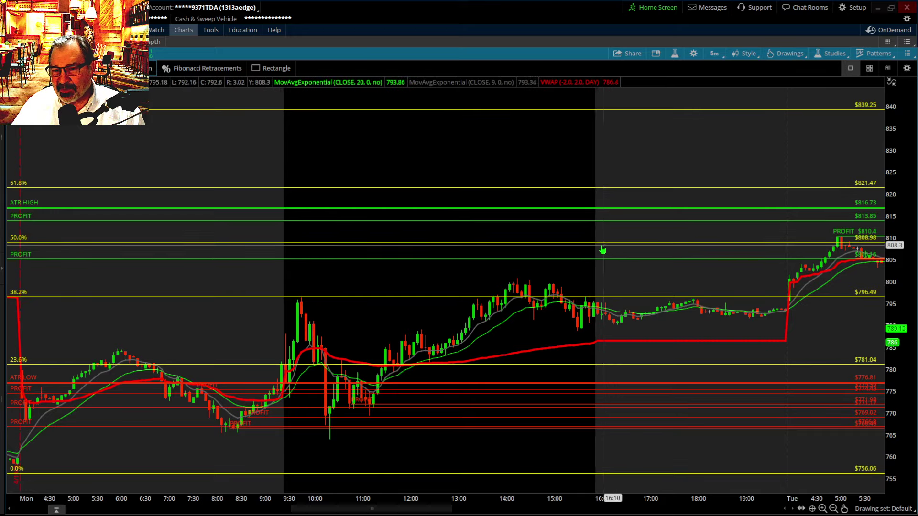
pyautogui.moveTo(493, 166); pyautogui.dragTo(293, 182)
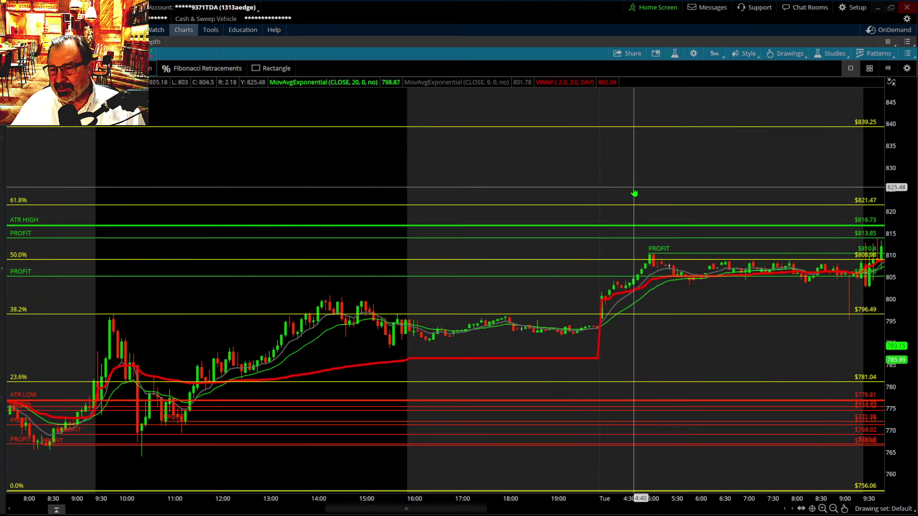
pyautogui.moveTo(639, 193); pyautogui.dragTo(232, 205)
pyautogui.moveTo(558, 174); pyautogui.dragTo(278, 181)
pyautogui.moveTo(473, 181); pyautogui.dragTo(237, 181)
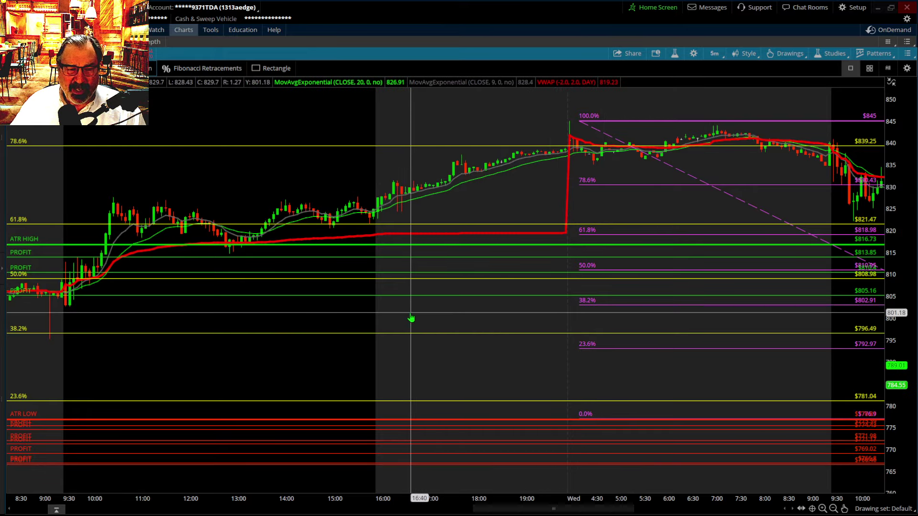
pyautogui.moveTo(603, 326); pyautogui.dragTo(287, 322)
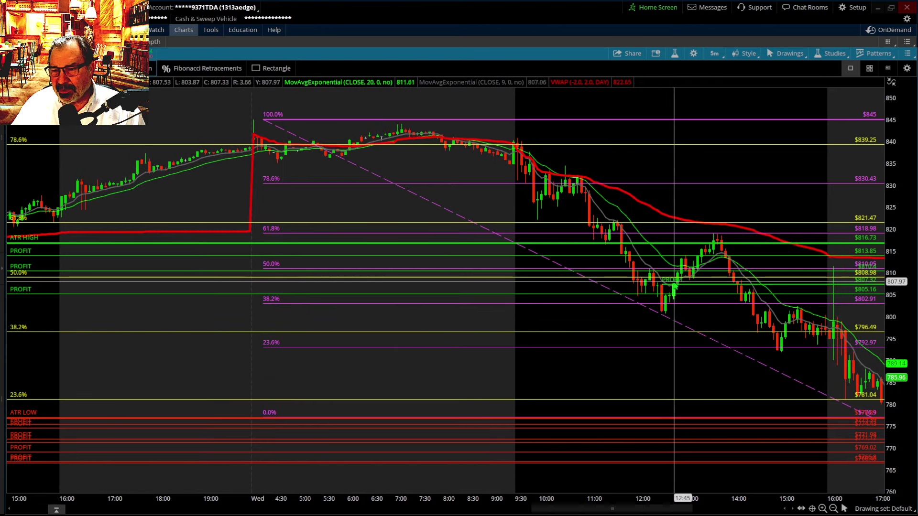
# Follow the levels on the 5-minute chart from Wednesday's session to Thursday's premarket, and restore the multi-chart layout
pyautogui.moveTo(670, 387); pyautogui.dragTo(365, 377)
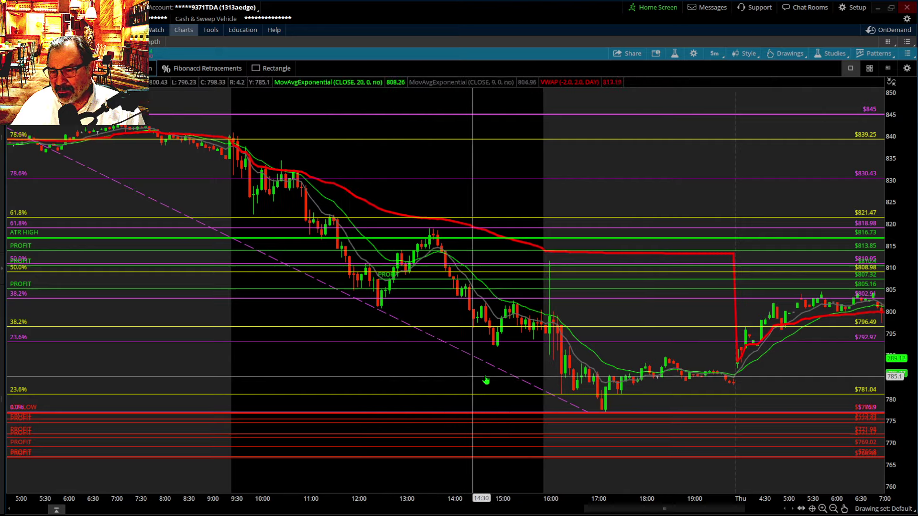
pyautogui.moveTo(564, 318); pyautogui.dragTo(287, 303)
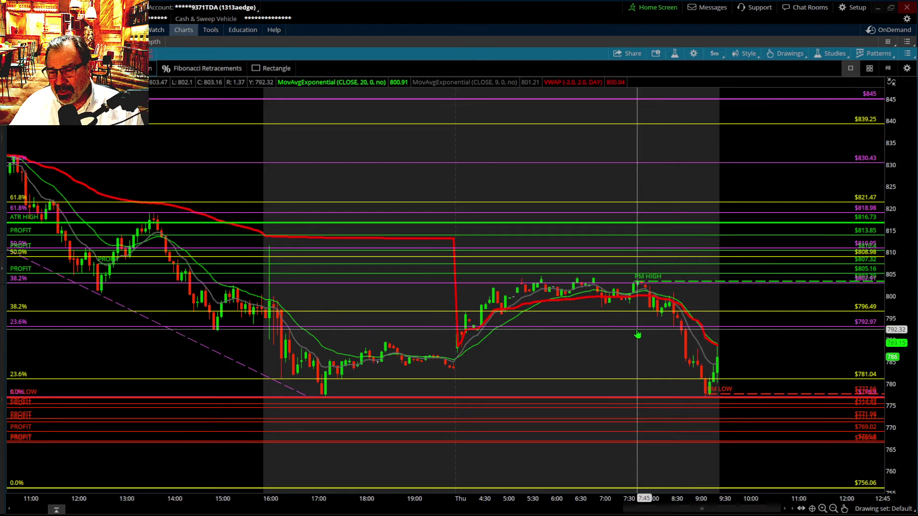
pyautogui.doubleClick(454, 60)
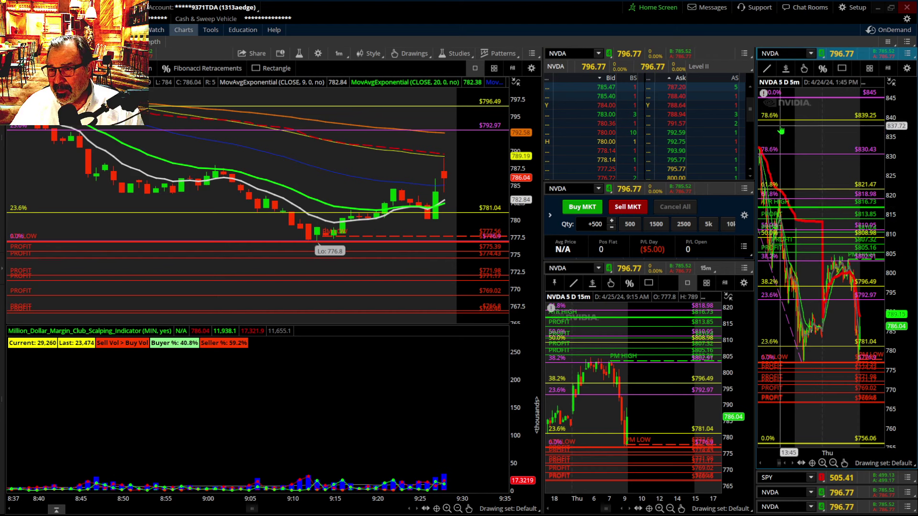
# Enlarge Thursday's premarket candles on the small 5-minute chart and widen its price range to include the surrounding levels
pyautogui.click(786, 69)
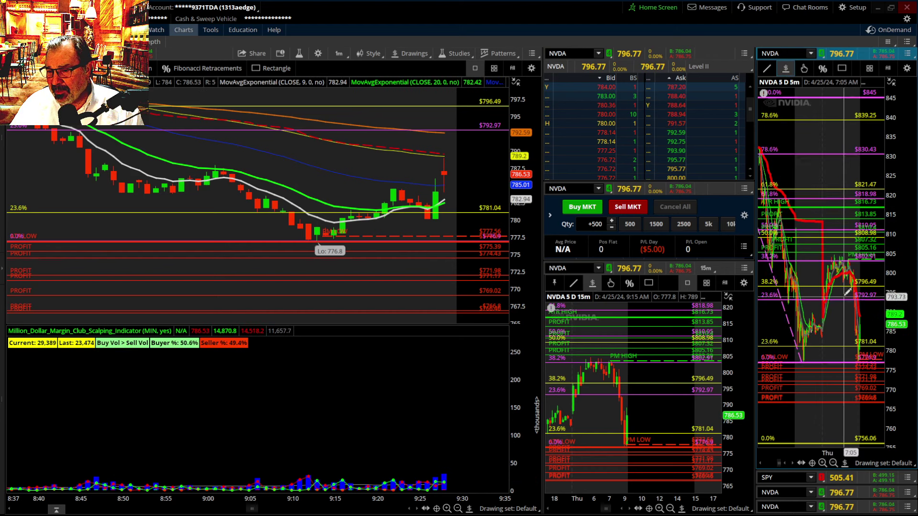
pyautogui.moveTo(846, 292); pyautogui.dragTo(878, 373)
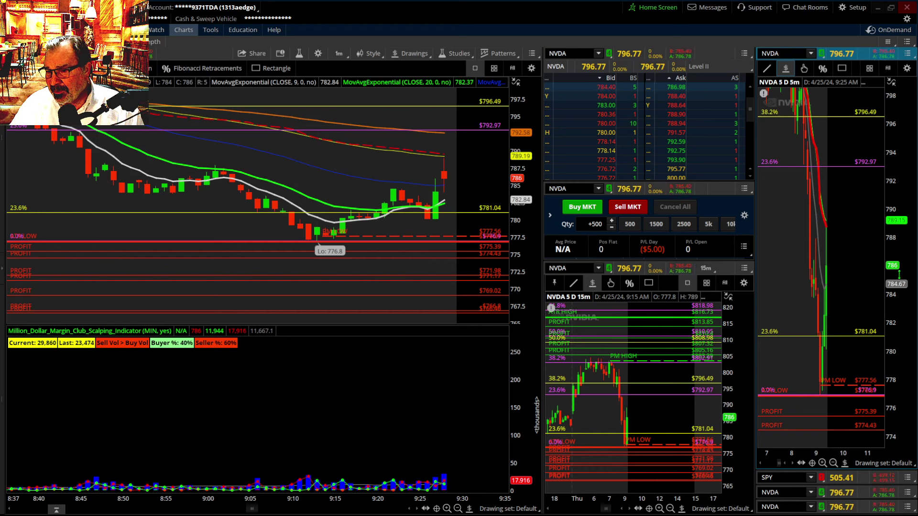
pyautogui.moveTo(898, 274); pyautogui.dragTo(898, 306)
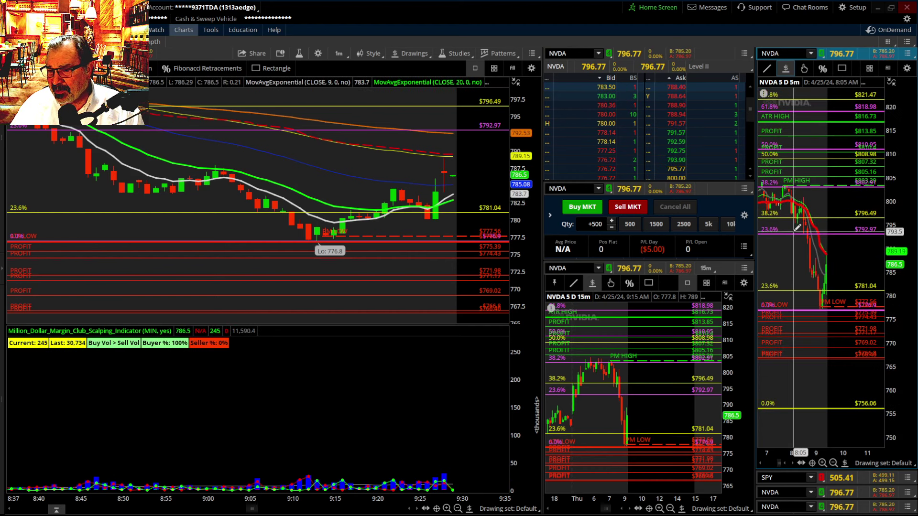
pyautogui.moveTo(795, 228); pyautogui.dragTo(840, 330)
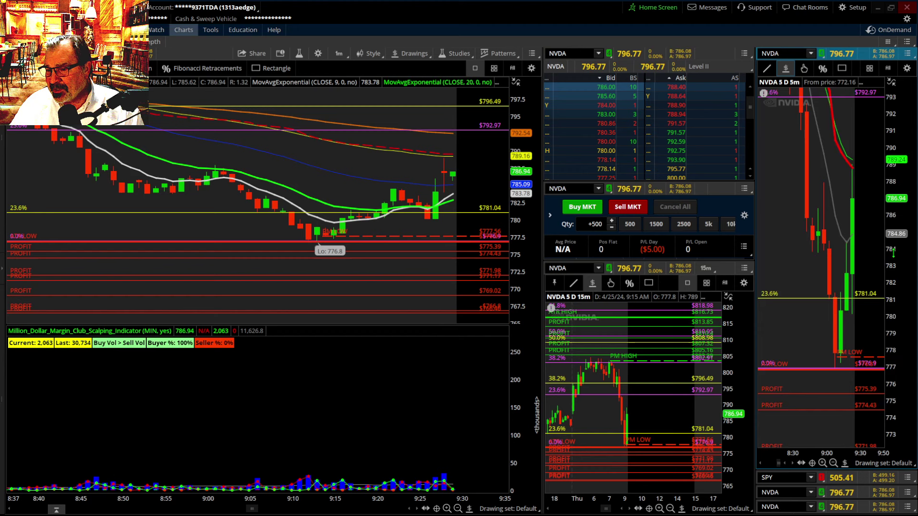
pyautogui.moveTo(892, 254); pyautogui.dragTo(894, 302)
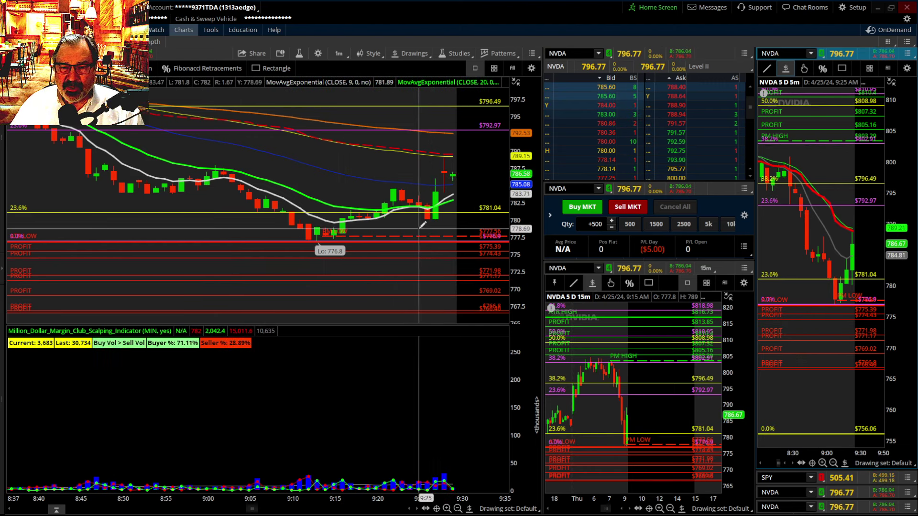
# Enlarge the 1-minute candles from 9:15 onward, adjust the price range and leave empty space after the opening candle
pyautogui.moveTo(333, 125); pyautogui.dragTo(480, 315)
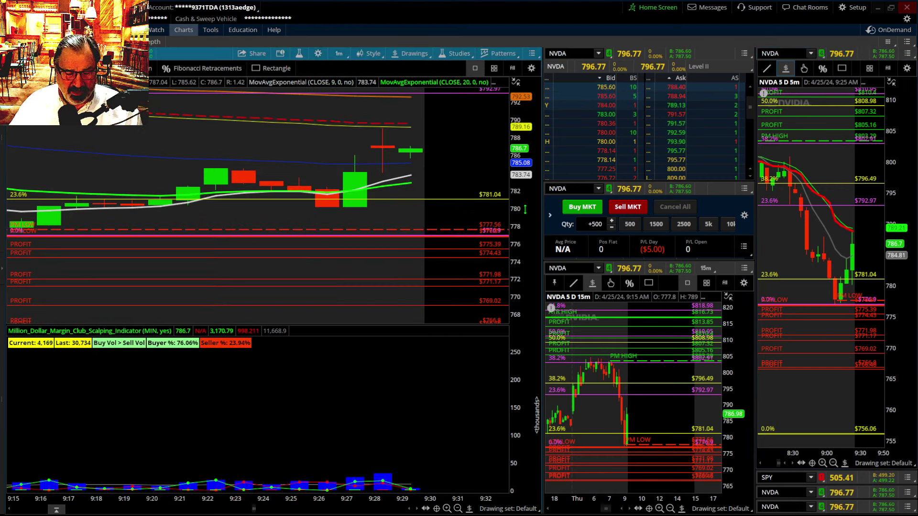
pyautogui.moveTo(525, 209); pyautogui.dragTo(519, 233)
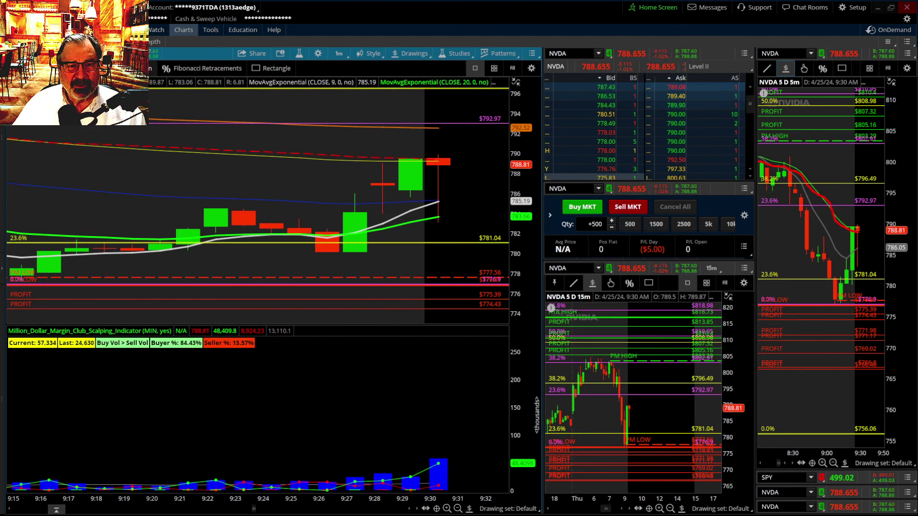
pyautogui.moveTo(418, 270); pyautogui.dragTo(251, 294)
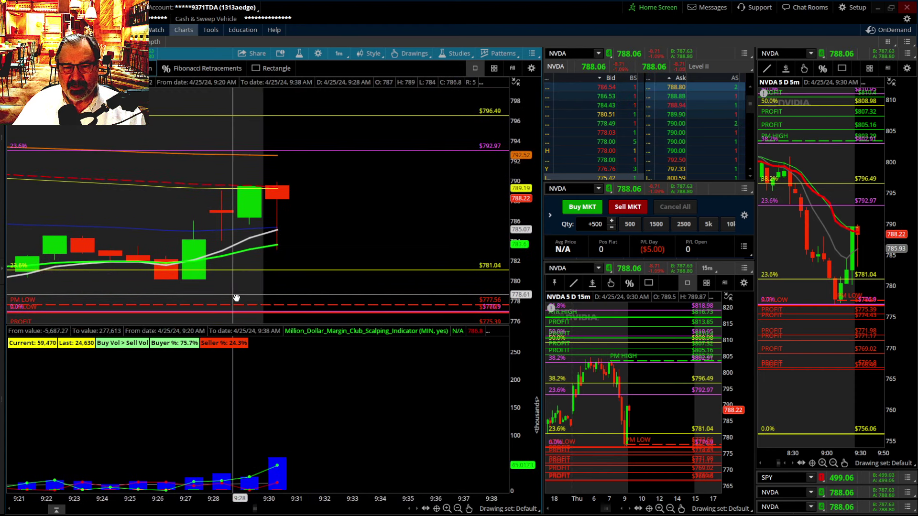
pyautogui.moveTo(361, 230); pyautogui.dragTo(194, 248)
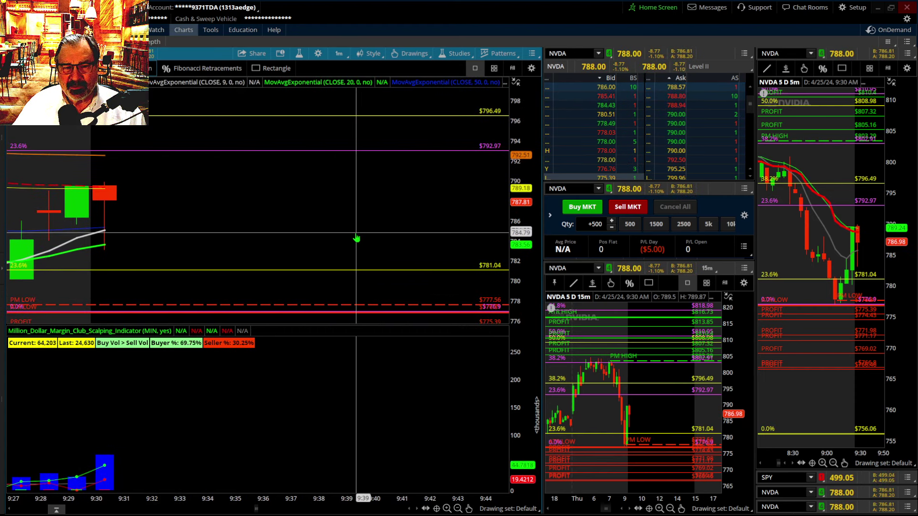
# Reset the 1-minute chart's zoom and enlarge the section from about 8:58 through the market open
pyautogui.rightClick(280, 216)
pyautogui.click(287, 225)
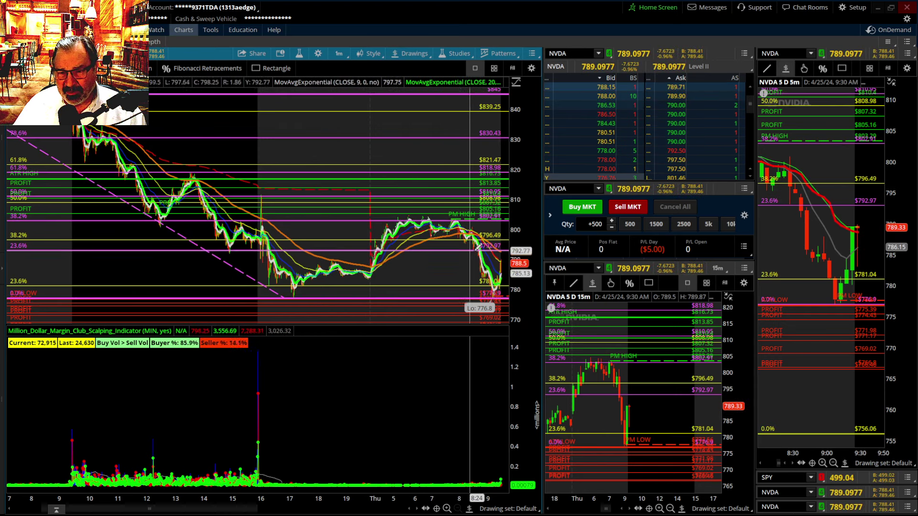
pyautogui.moveTo(497, 265)
pyautogui.mouseDown()
pyautogui.moveTo(519, 244)
pyautogui.moveTo(522, 201)
pyautogui.moveTo(518, 247)
pyautogui.mouseUp()
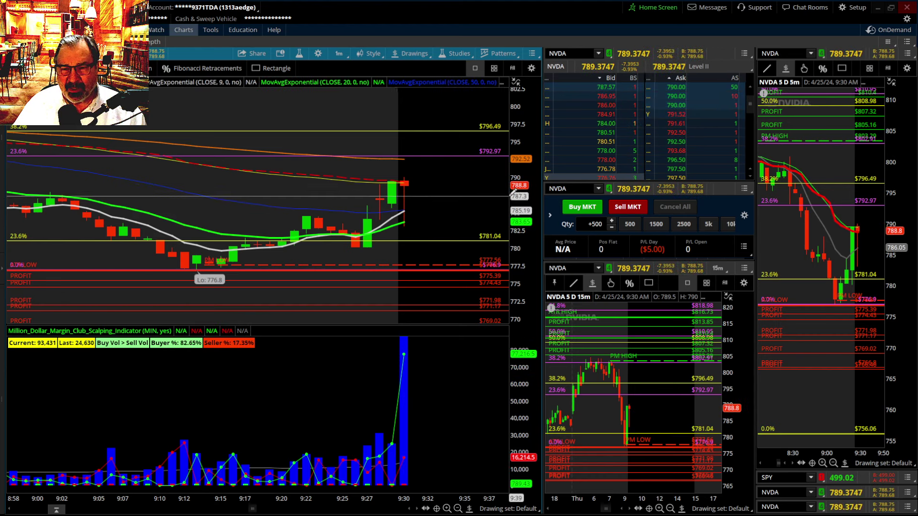
# Adjust the 1-minute chart's price range and rescale the lower volume indicator to fit the full opening bar
pyautogui.moveTo(516, 230); pyautogui.dragTo(514, 201)
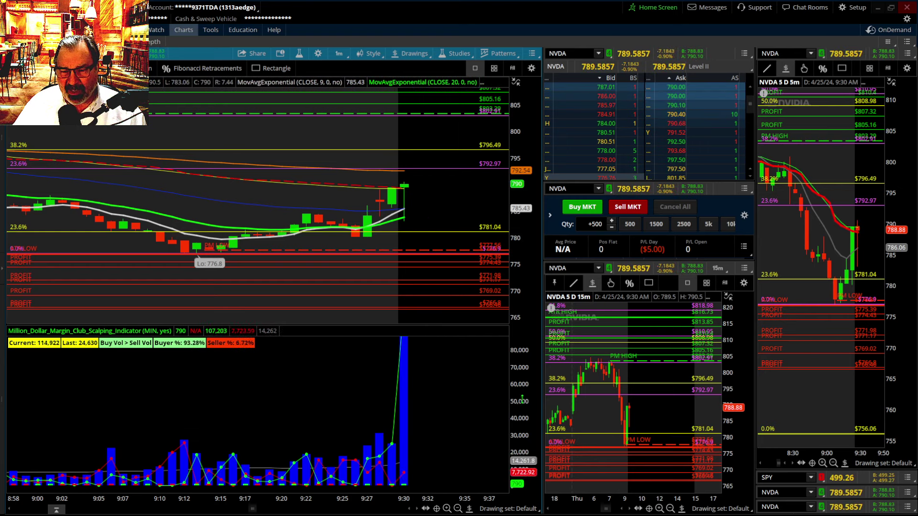
pyautogui.moveTo(519, 415); pyautogui.dragTo(517, 427)
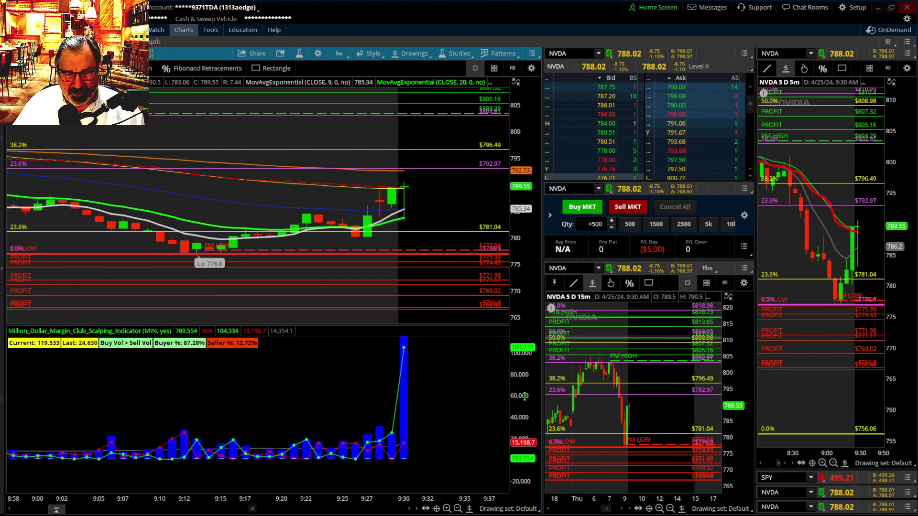
pyautogui.moveTo(524, 379); pyautogui.dragTo(529, 415)
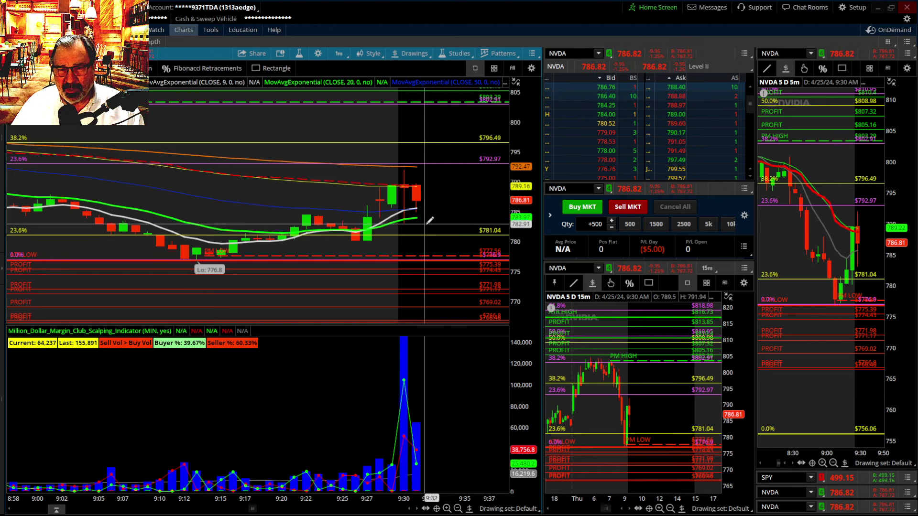
pyautogui.moveTo(517, 197); pyautogui.dragTo(497, 211)
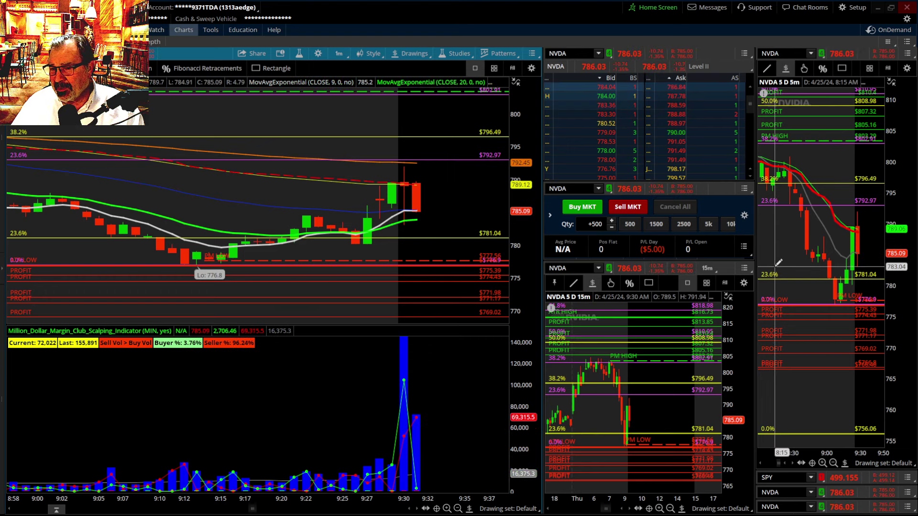
# Switch the 5-minute chart to the pan tool and shift it to leave room after the 9:30 candle
pyautogui.click(803, 68)
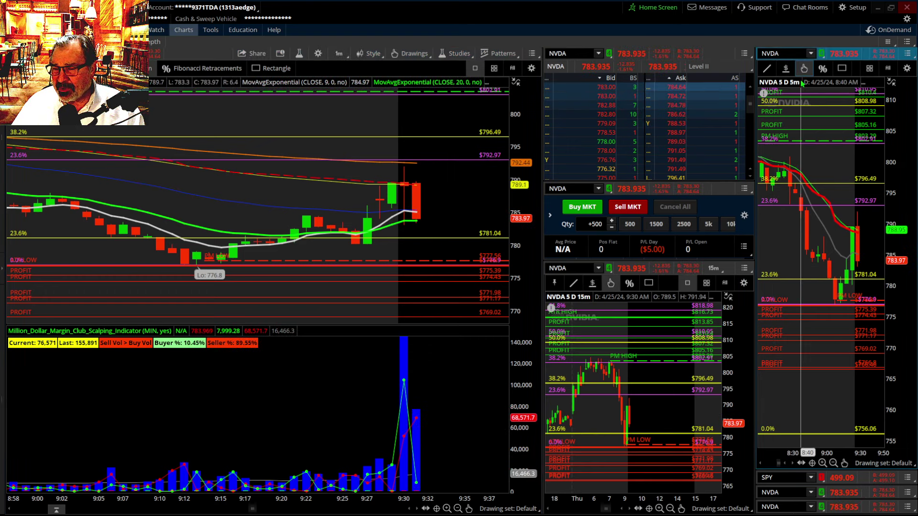
pyautogui.moveTo(796, 263); pyautogui.dragTo(773, 264)
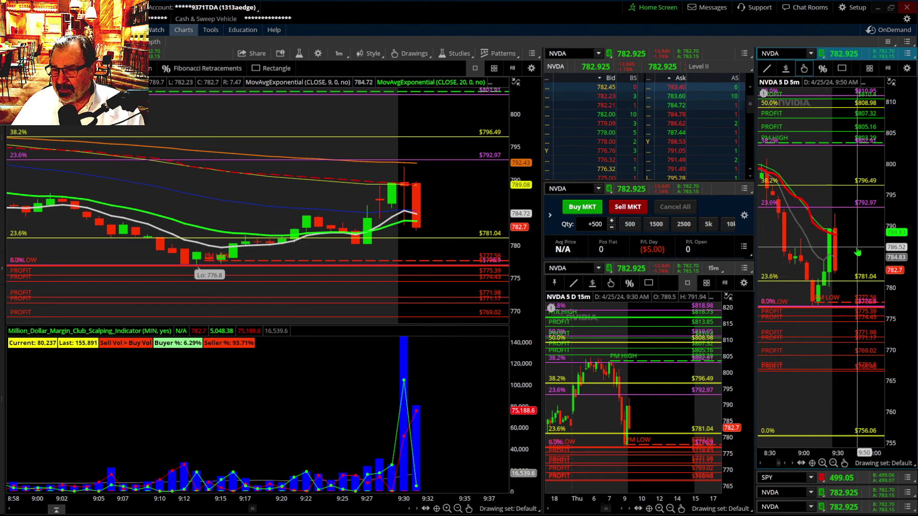
pyautogui.moveTo(857, 252); pyautogui.dragTo(833, 253)
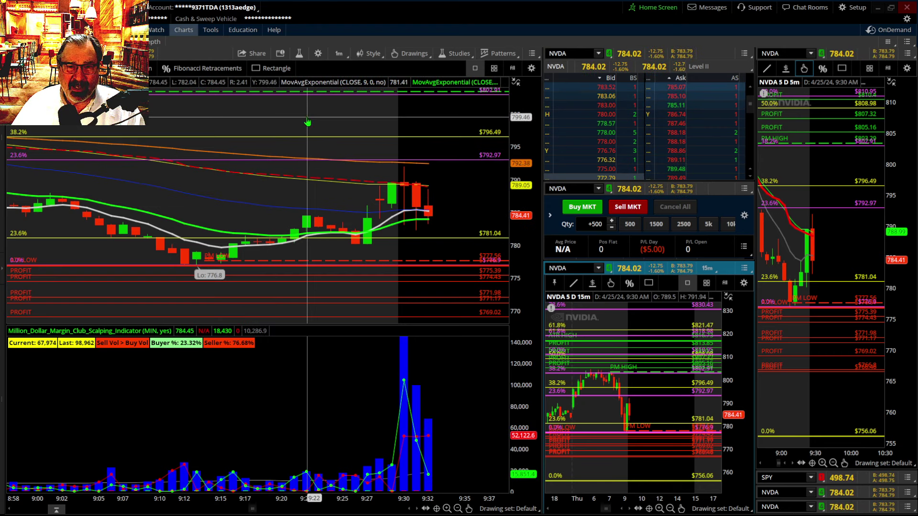
# Find the VolumeProfile study and add it to the 1-minute chart's price studies
pyautogui.click(299, 57)
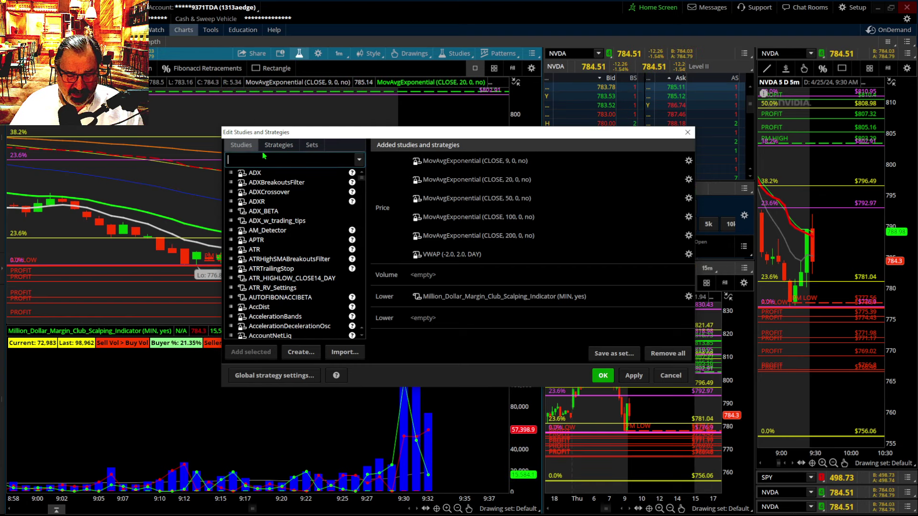
pyautogui.write('VOL')
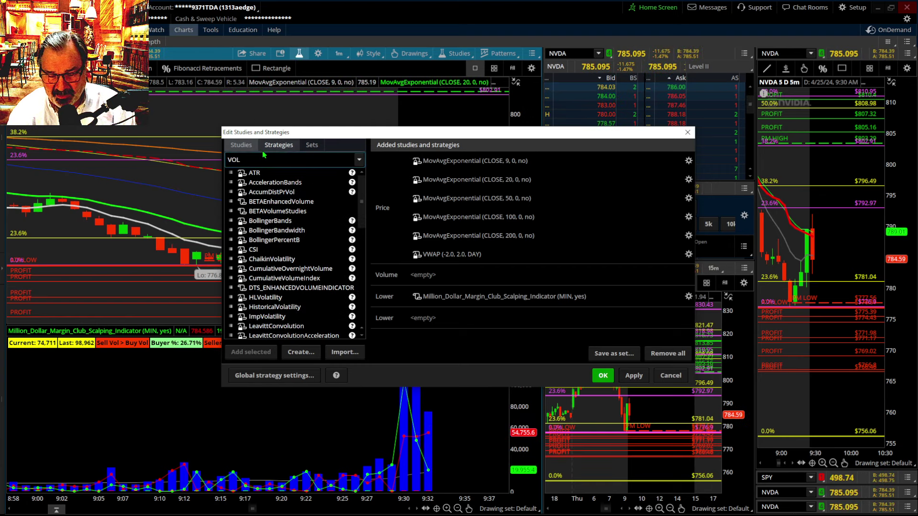
pyautogui.write('UMEP')
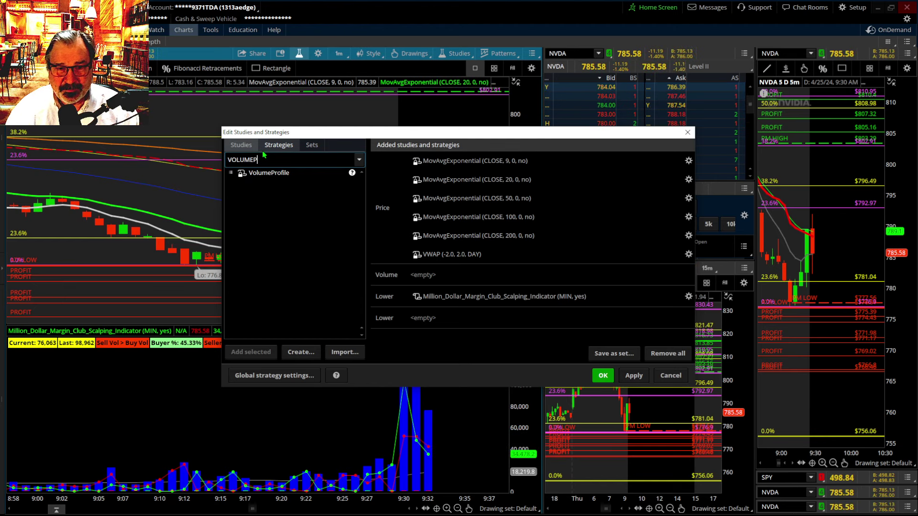
pyautogui.click(266, 174)
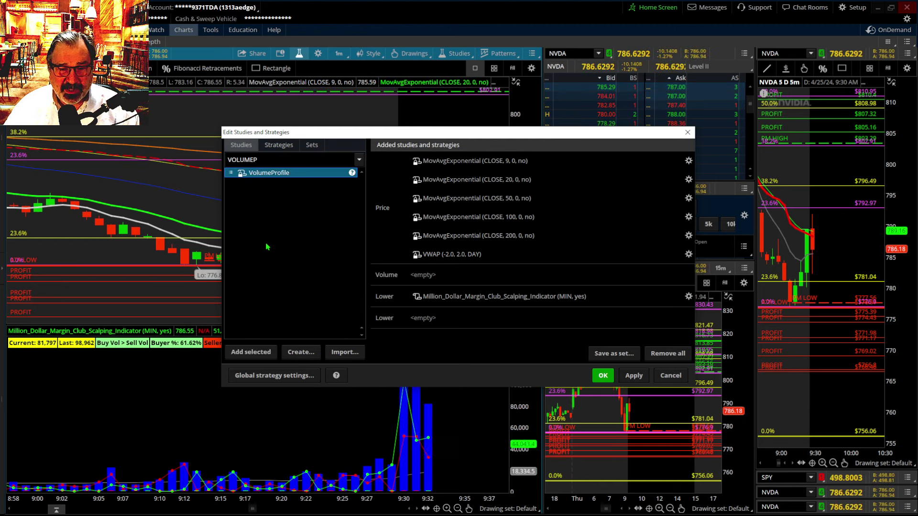
pyautogui.click(259, 352)
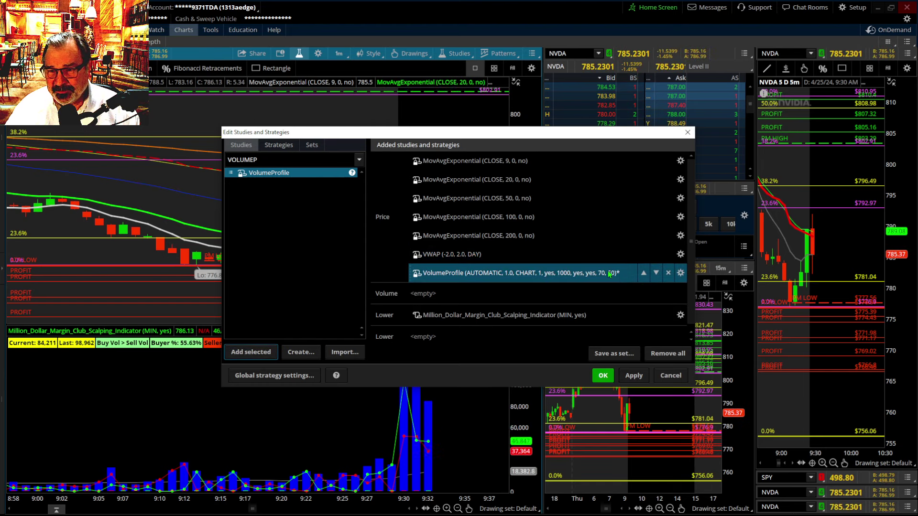
# Set VolumeProfile's on expansion option to No and its opacity to 20, and apply the studies to the chart
pyautogui.click(679, 273)
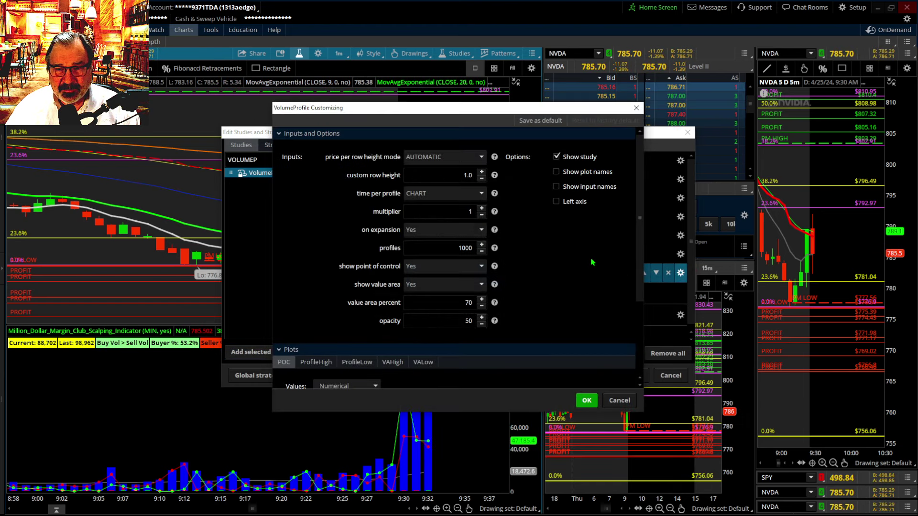
pyautogui.click(484, 234)
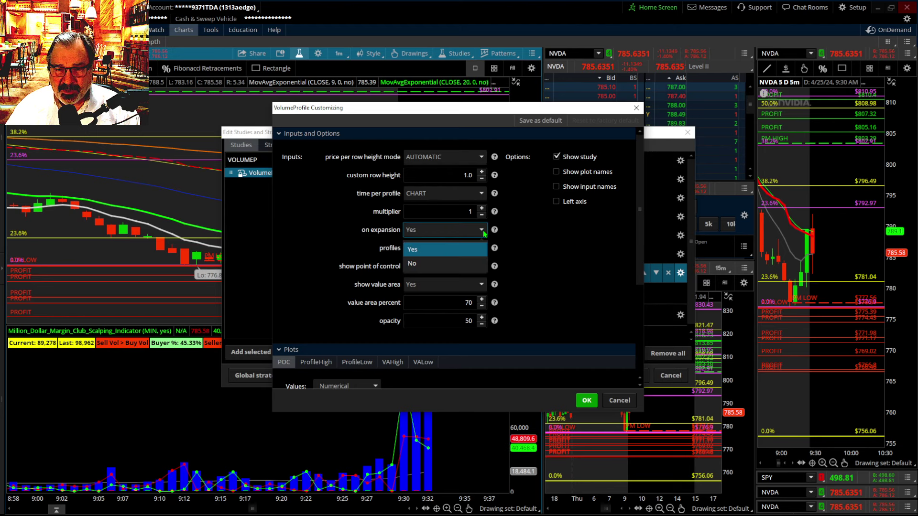
pyautogui.click(432, 265)
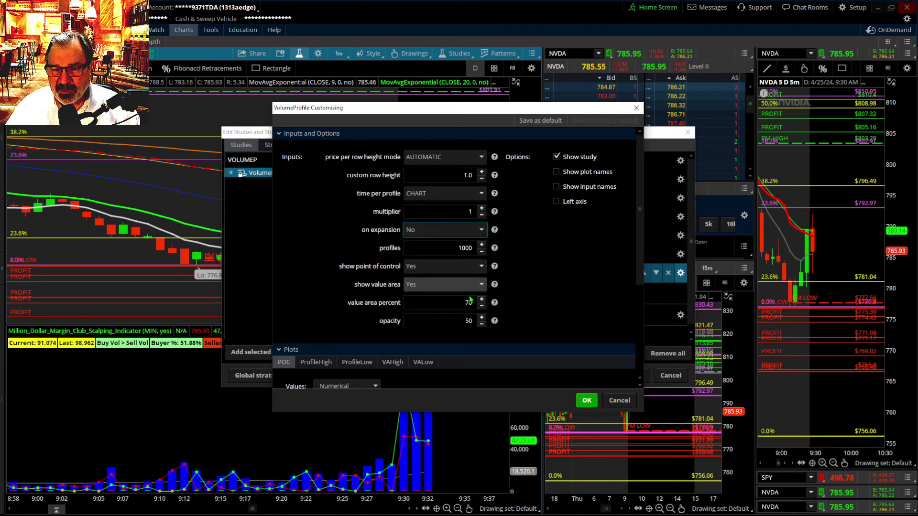
pyautogui.click(481, 327)
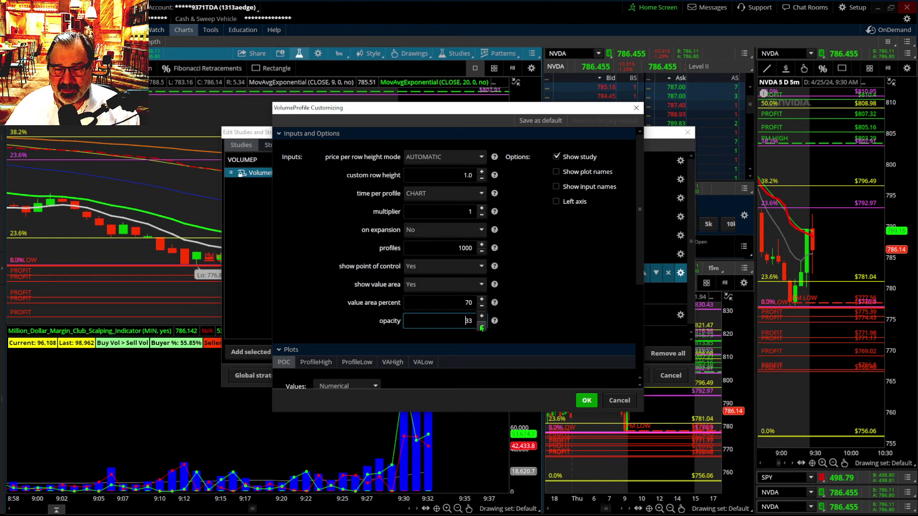
pyautogui.click(481, 327)
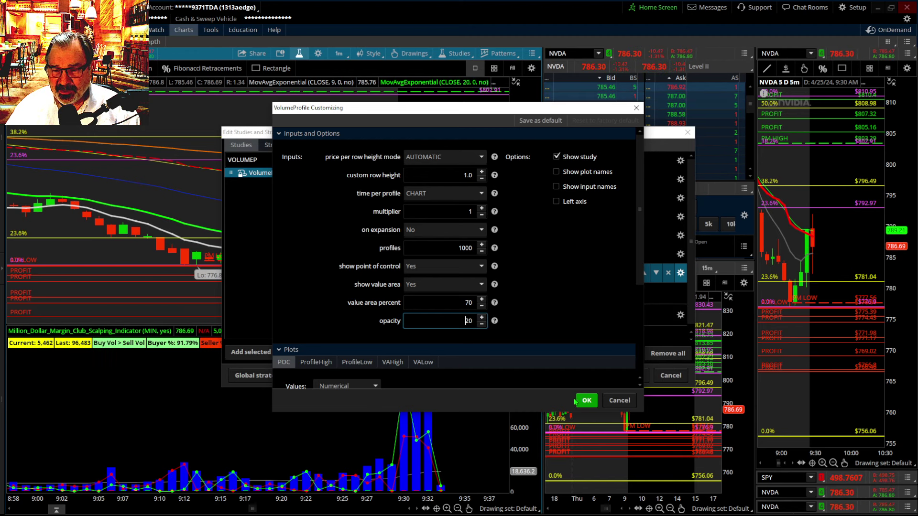
pyautogui.click(582, 401)
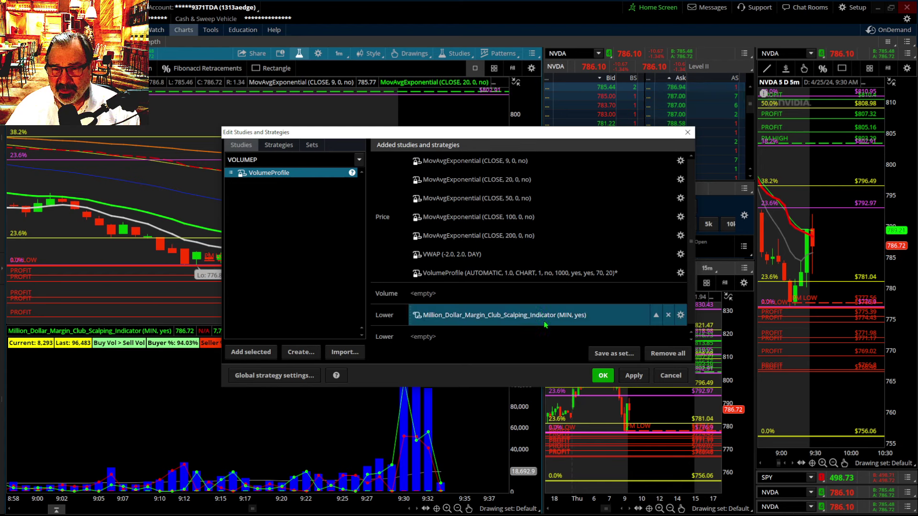
pyautogui.click(622, 376)
pyautogui.click(602, 375)
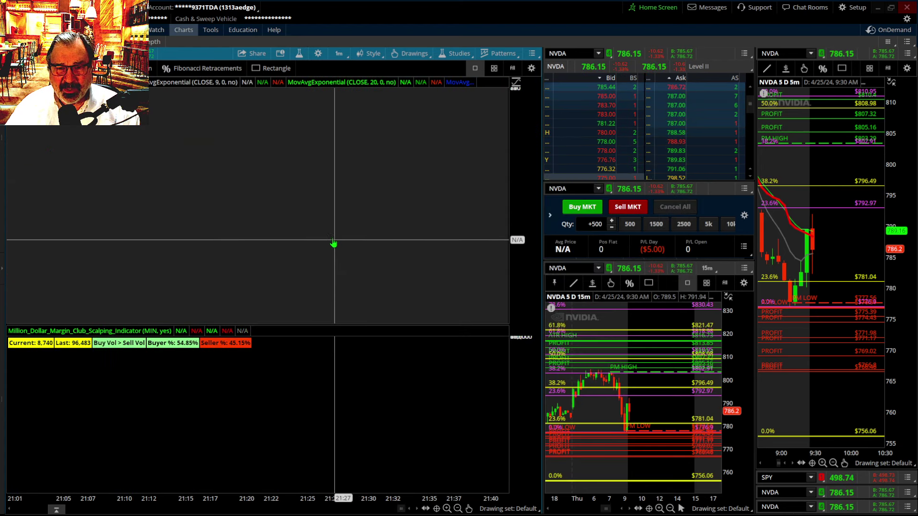
# Reset the blank 1-minute chart's view and set its time interval to Today with a 1 min aggregation period
pyautogui.rightClick(328, 232)
pyautogui.click(349, 246)
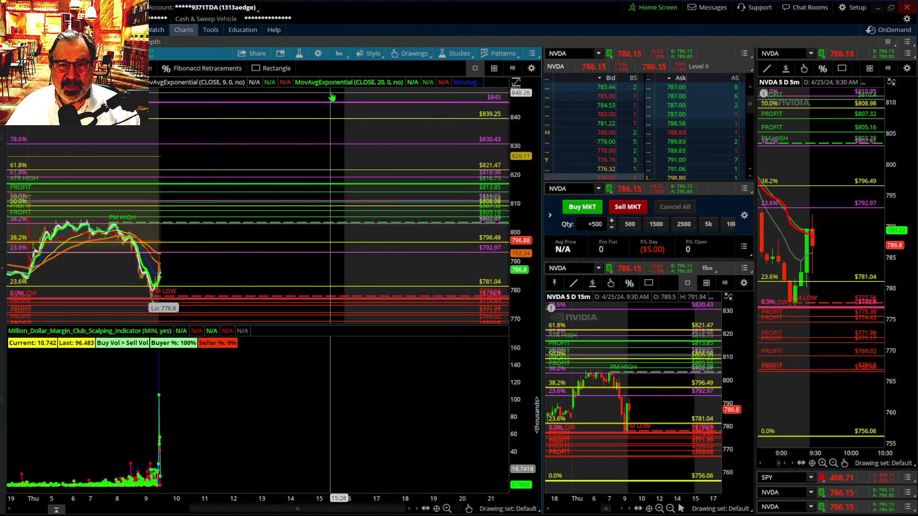
pyautogui.click(342, 56)
pyautogui.click(339, 71)
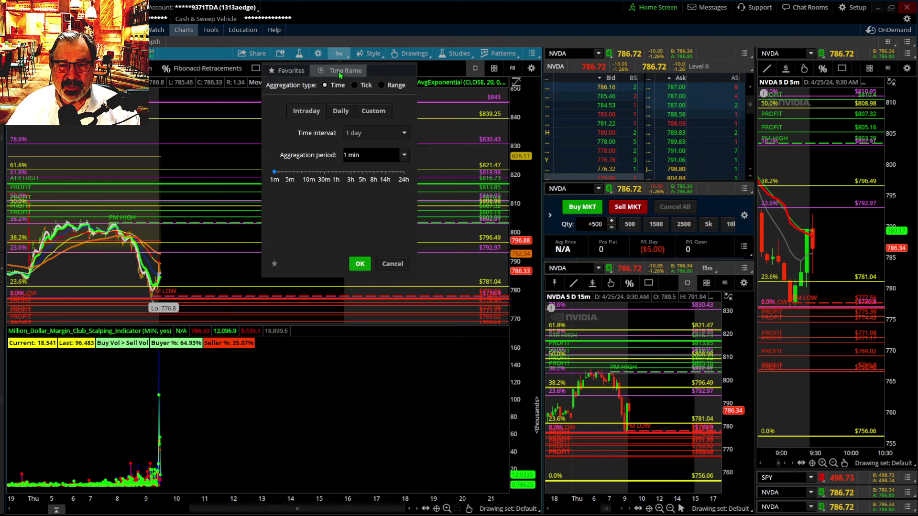
pyautogui.click(404, 134)
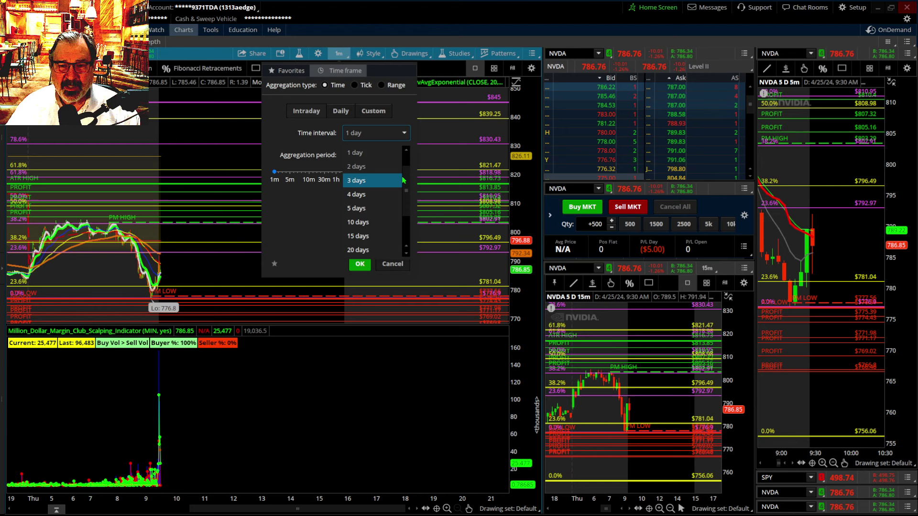
pyautogui.scroll(5, 402, 180)
pyautogui.click(400, 154)
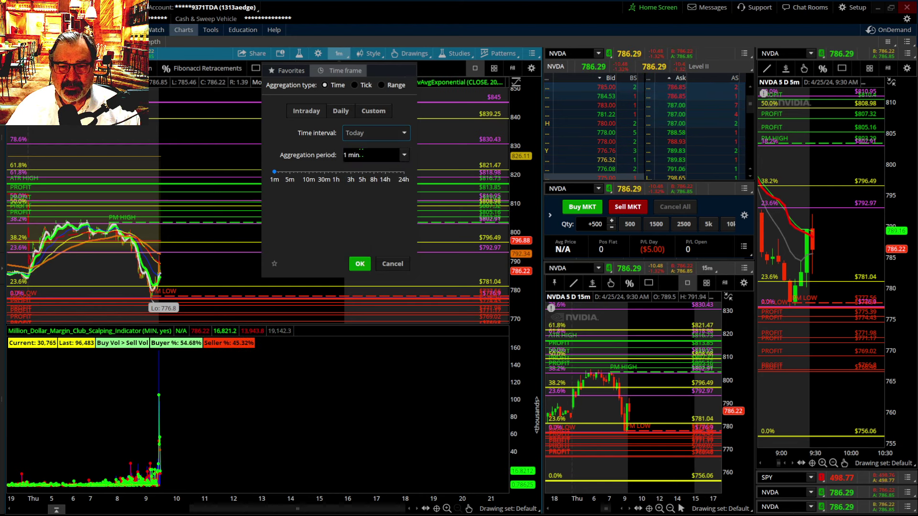
pyautogui.click(360, 264)
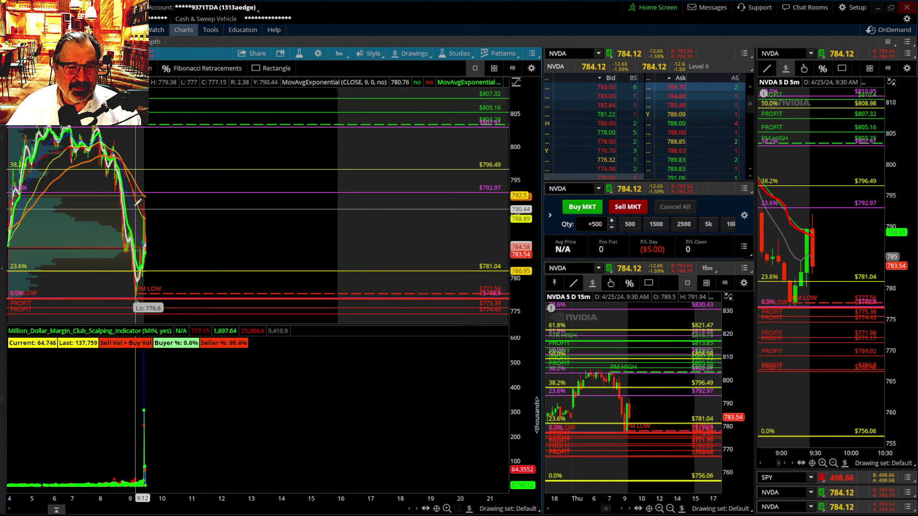
# Zoom the 1-minute chart in on the candles from about 8:45 and adjust its price range around the current price
pyautogui.moveTo(120, 241); pyautogui.dragTo(166, 239)
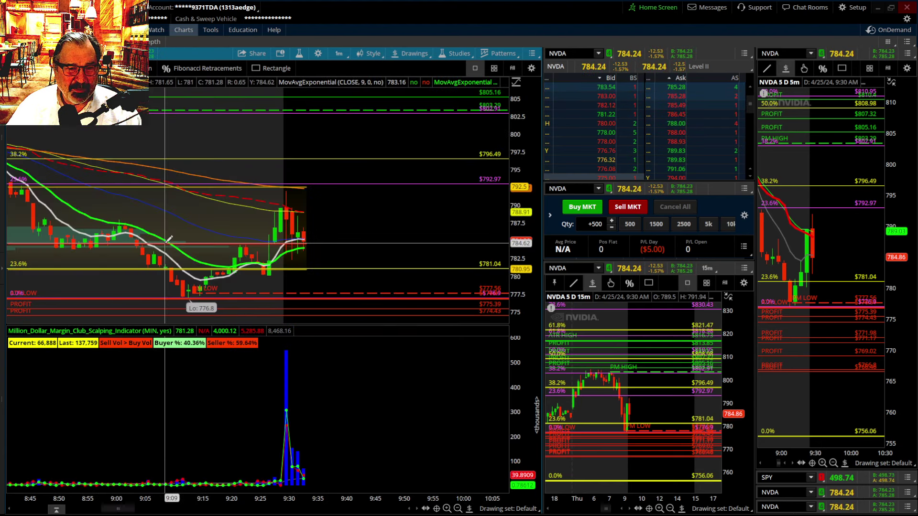
pyautogui.moveTo(515, 210)
pyautogui.mouseDown()
pyautogui.moveTo(525, 237)
pyautogui.moveTo(521, 210)
pyautogui.mouseUp()
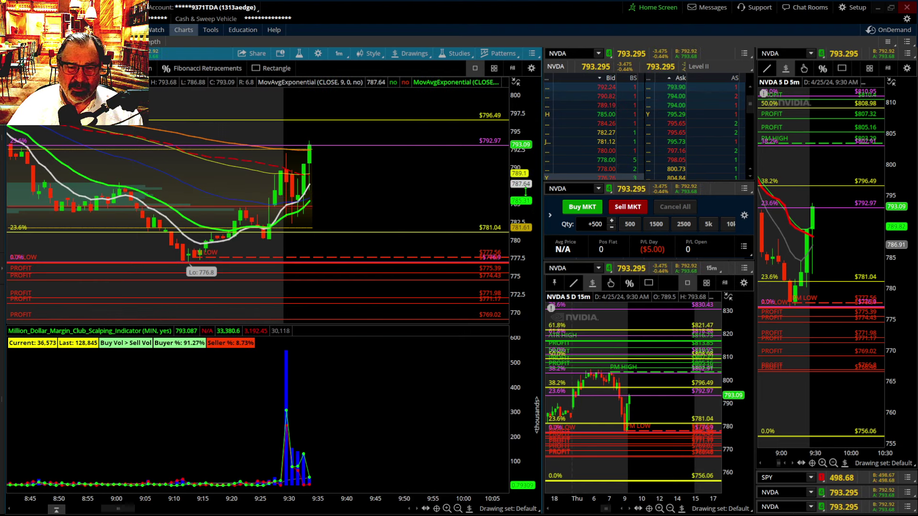
pyautogui.moveTo(525, 191); pyautogui.dragTo(512, 241)
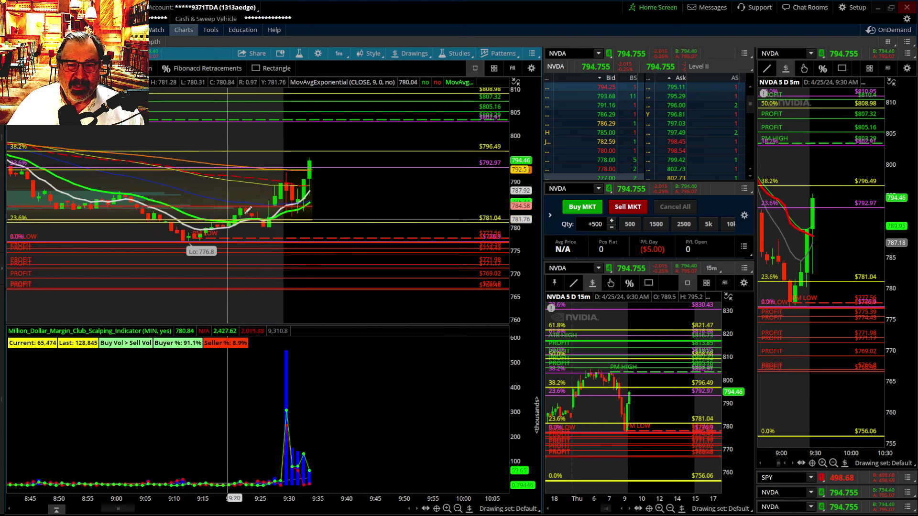
# Customize the VolumeProfile study on the 1-minute chart so its VAHigh plot is drawn as green down arrows
pyautogui.click(303, 57)
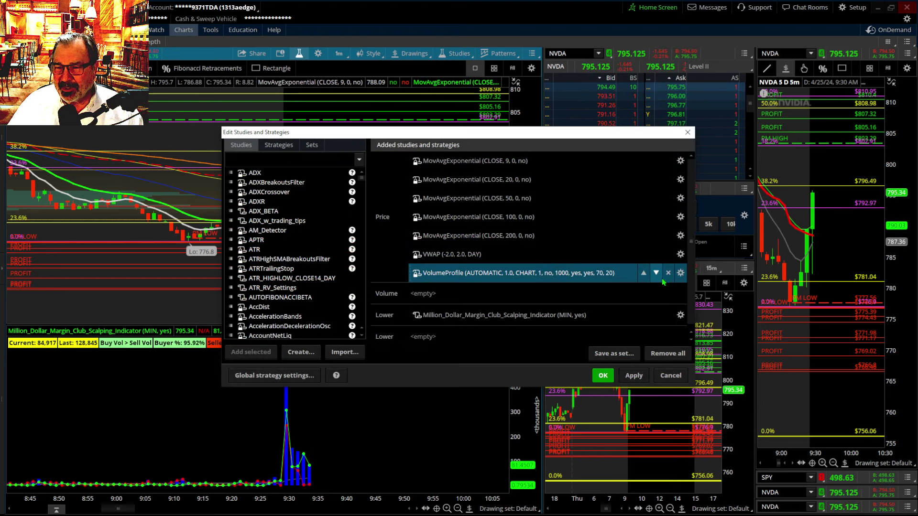
pyautogui.click(681, 273)
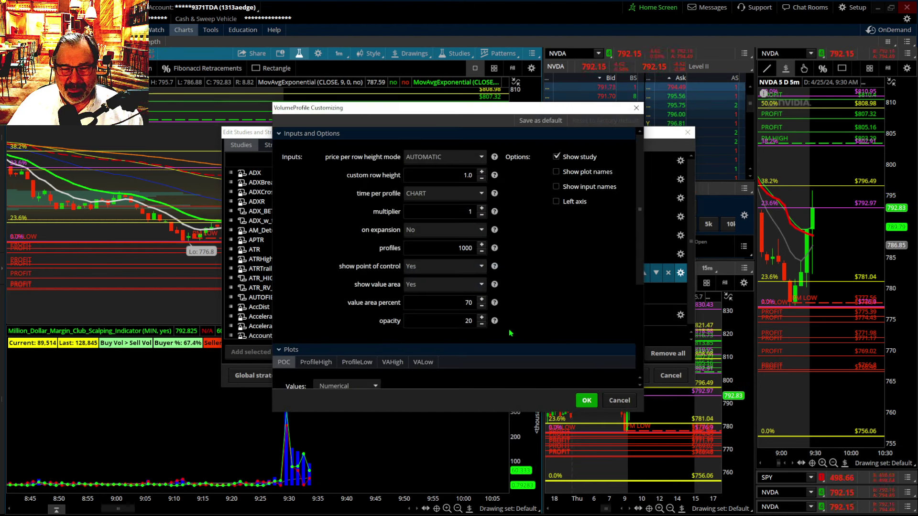
pyautogui.scroll(-3, 509, 333)
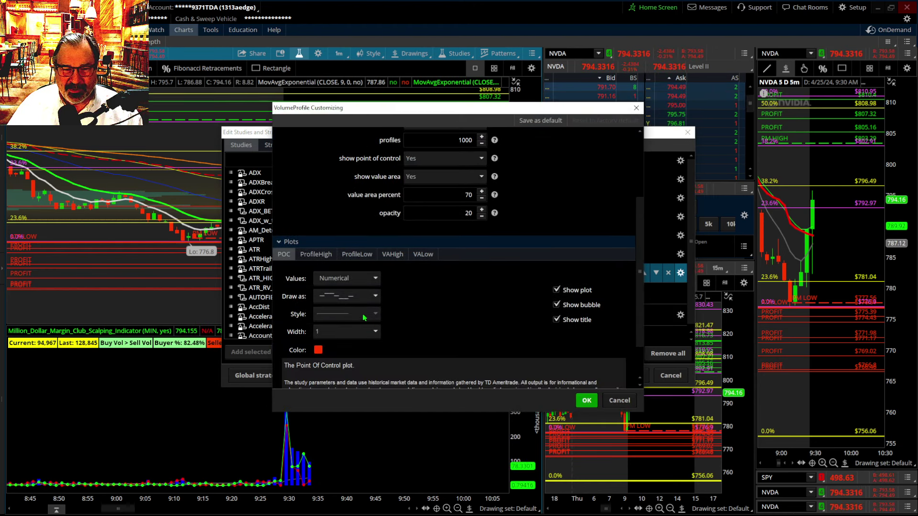
pyautogui.click(387, 257)
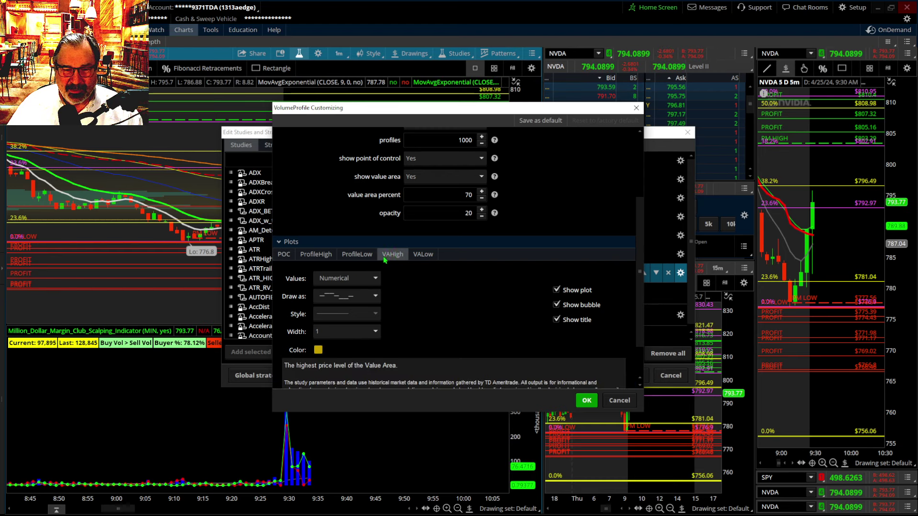
pyautogui.click(319, 350)
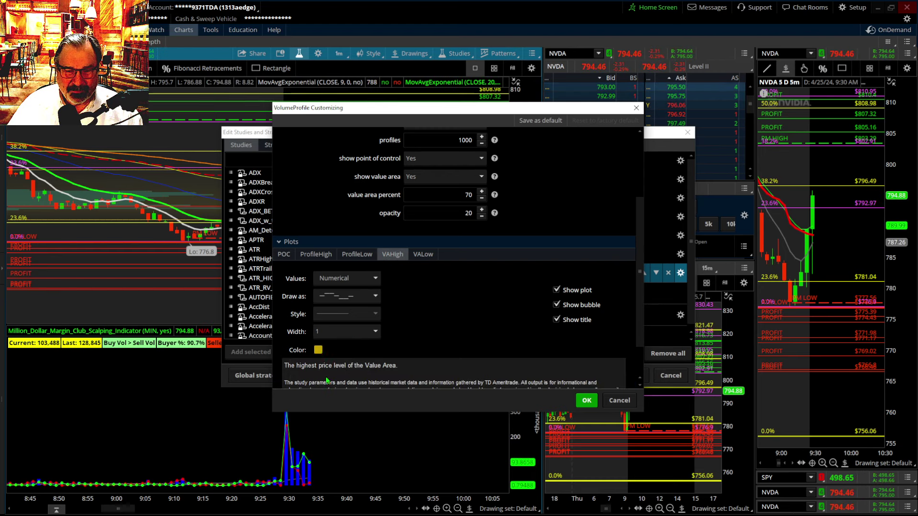
pyautogui.click(375, 297)
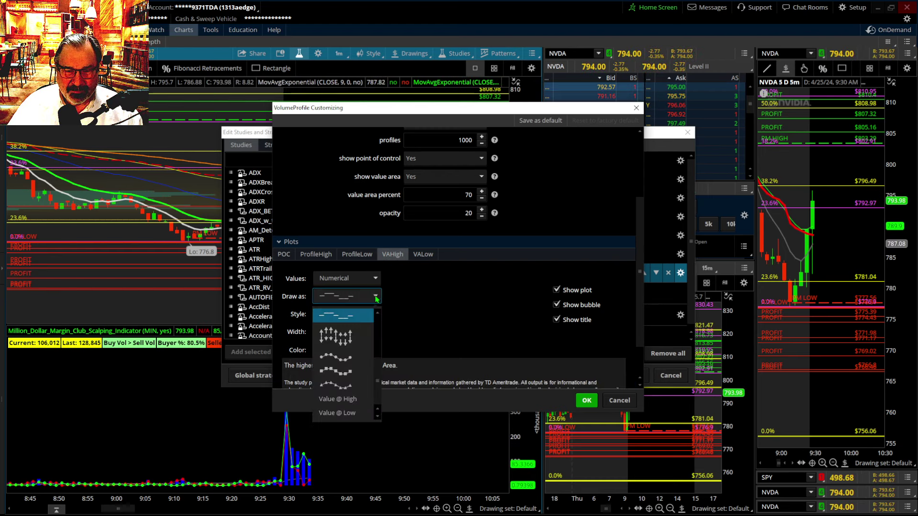
pyautogui.click(347, 344)
# Draw VolumeProfile's VALow plot as red up arrows and apply the study changes to the chart
pyautogui.click(423, 254)
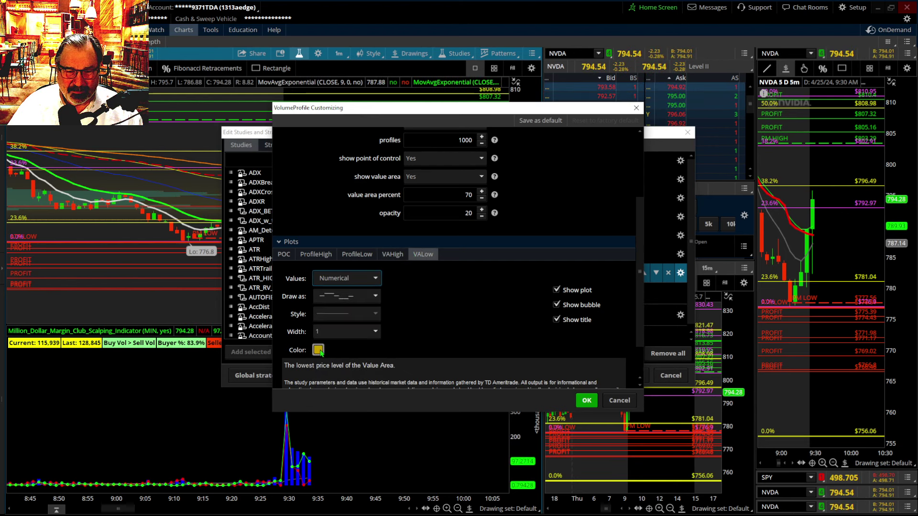
pyautogui.click(318, 350)
pyautogui.click(311, 379)
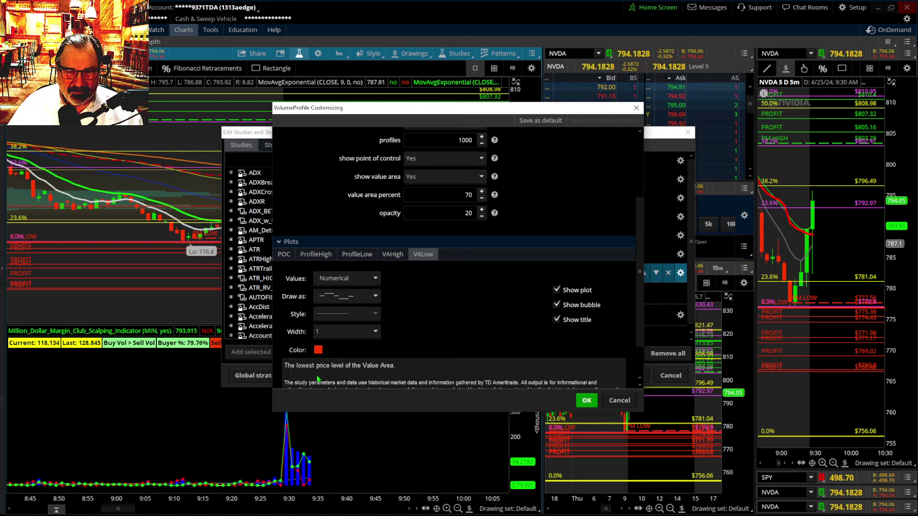
pyautogui.click(376, 297)
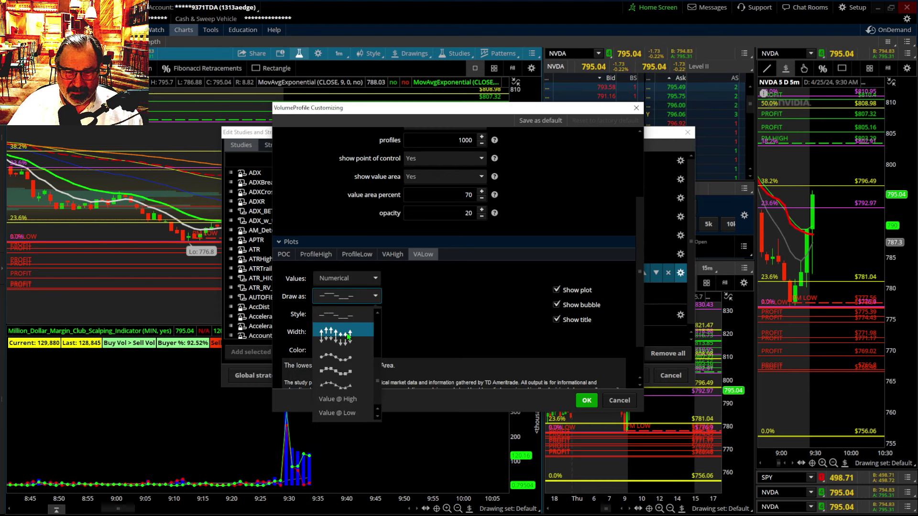
pyautogui.click(341, 331)
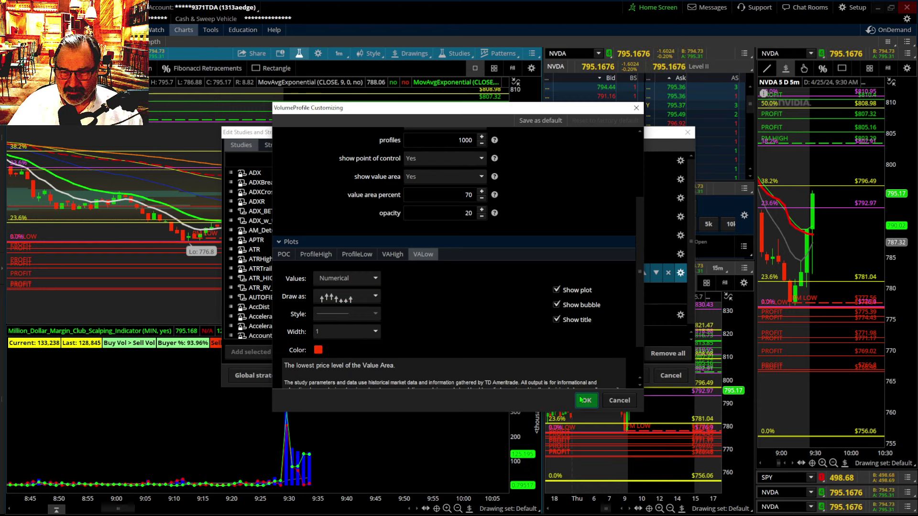
pyautogui.click(584, 401)
pyautogui.click(633, 375)
pyautogui.click(602, 375)
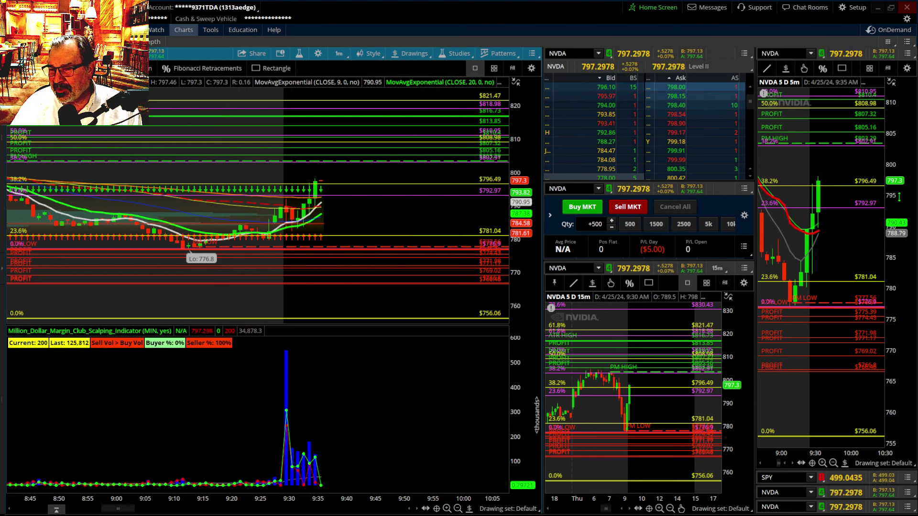
# Rescale the price ranges of the 5-minute and 1-minute charts to frame the current candles and the levels above them
pyautogui.moveTo(899, 198); pyautogui.dragTo(898, 249)
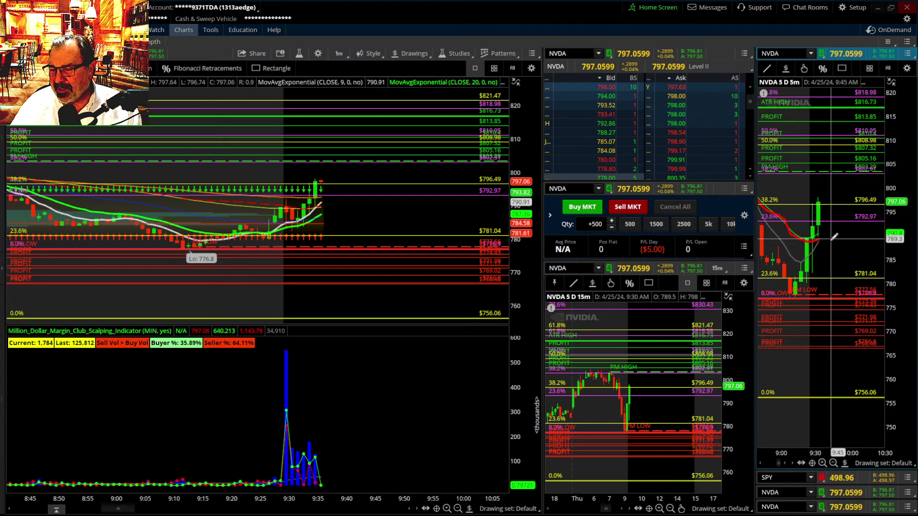
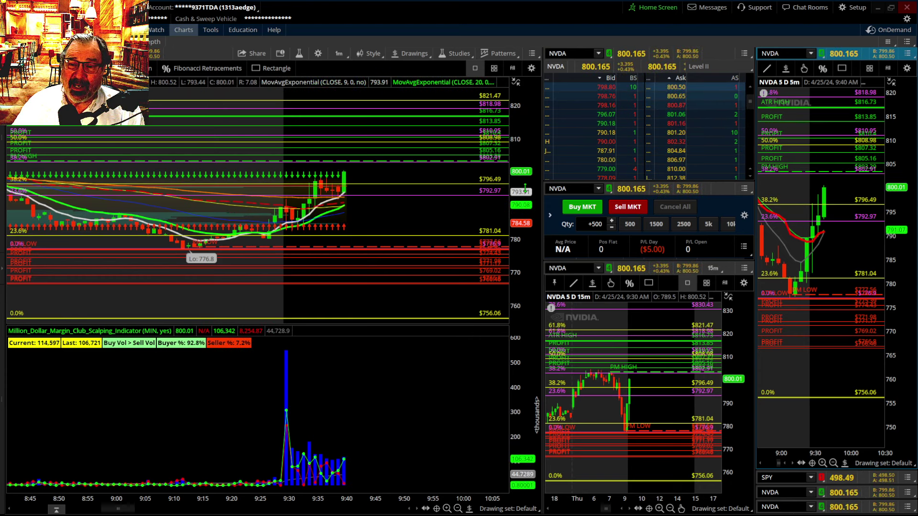
pyautogui.moveTo(525, 191); pyautogui.dragTo(525, 200)
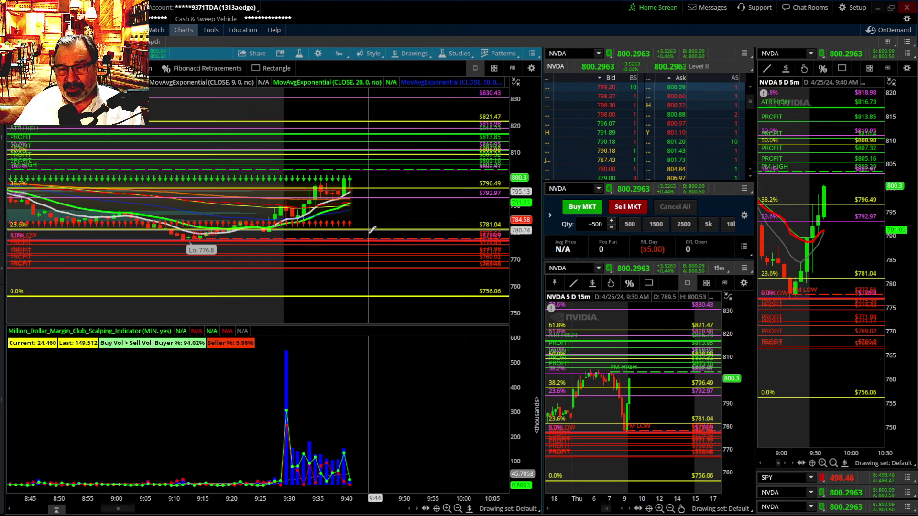
pyautogui.moveTo(518, 232); pyautogui.dragTo(525, 205)
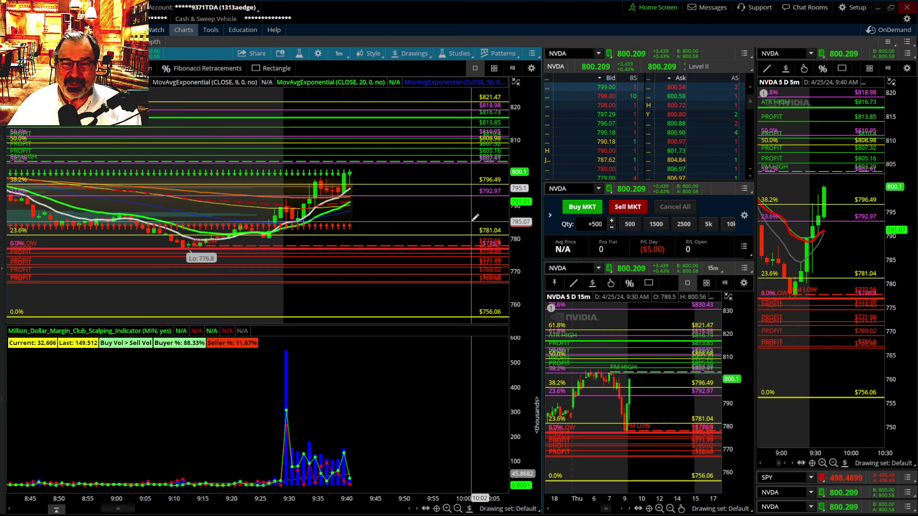
pyautogui.moveTo(525, 200); pyautogui.dragTo(513, 259)
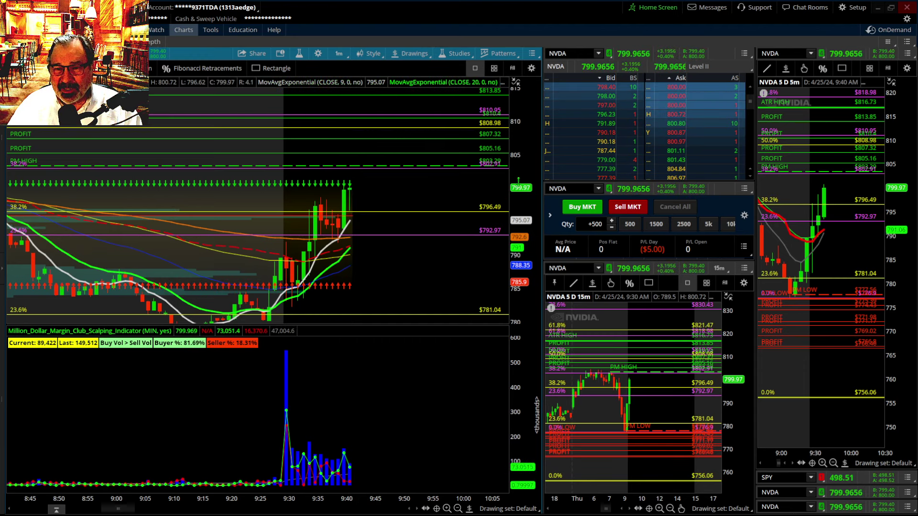
pyautogui.moveTo(523, 173)
pyautogui.mouseDown()
pyautogui.moveTo(523, 158)
pyautogui.moveTo(523, 178)
pyautogui.mouseUp()
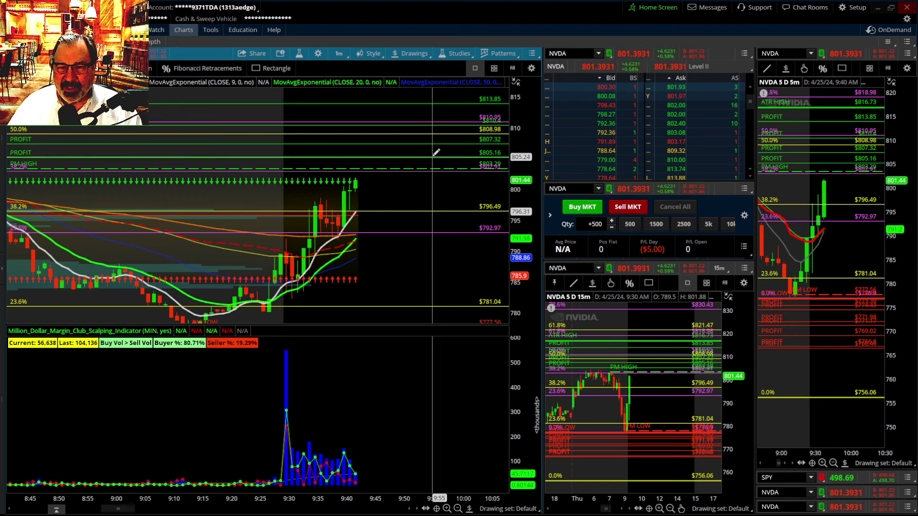
# Make three round trips in NVDA around the PM High and profit levels, each buying 500 shares at market and selling them at market
pyautogui.click(572, 212)
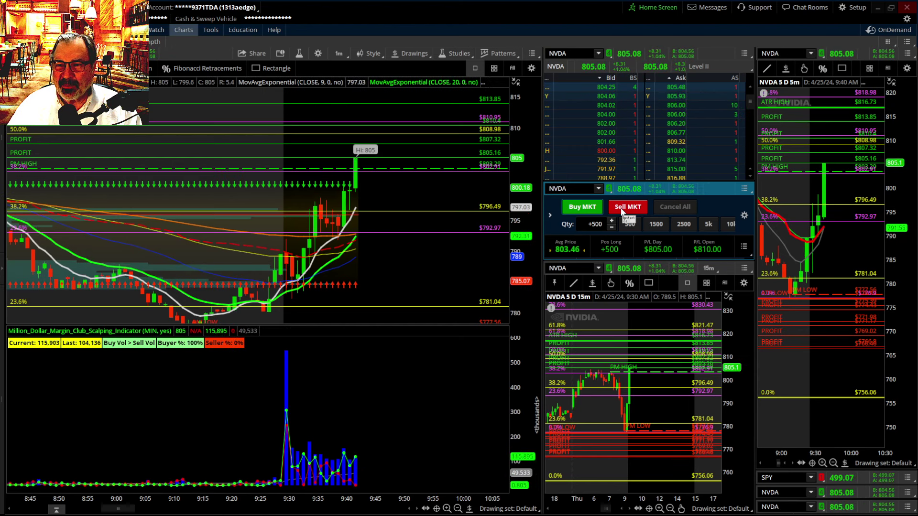
pyautogui.click(621, 207)
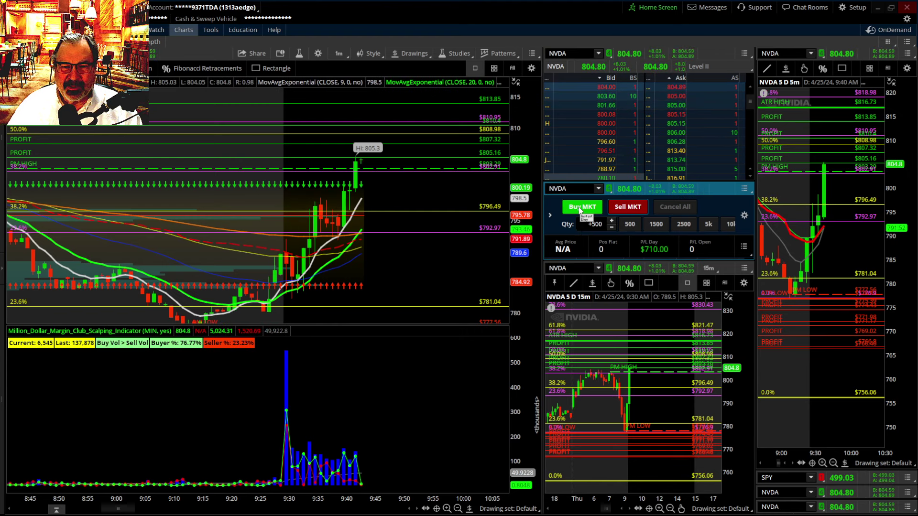
pyautogui.click(580, 210)
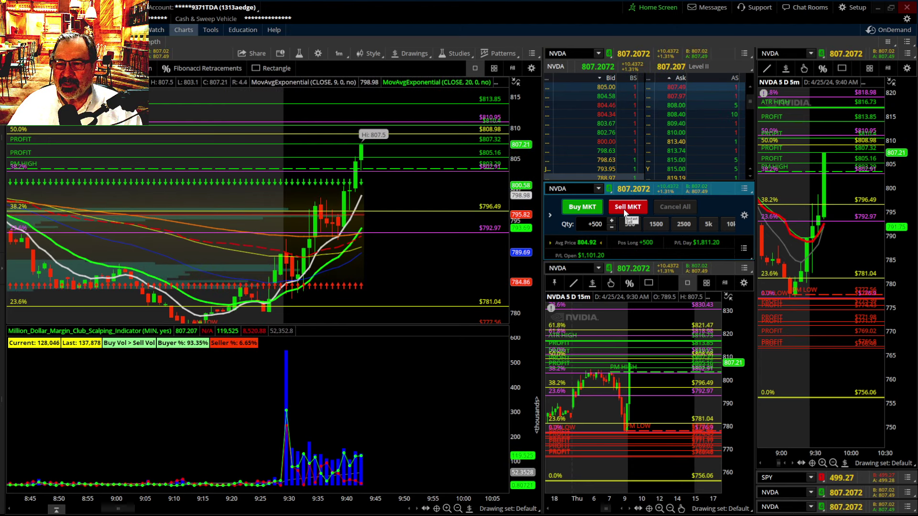
pyautogui.click(625, 208)
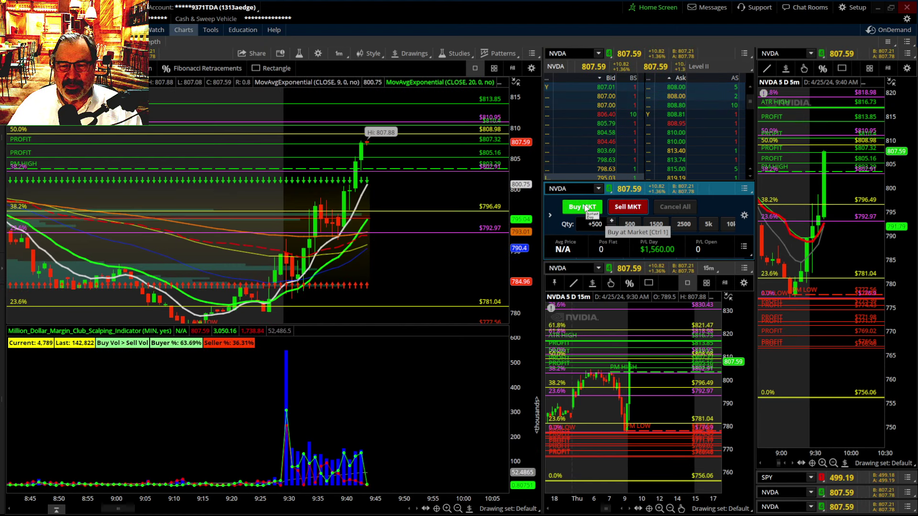
pyautogui.click(585, 207)
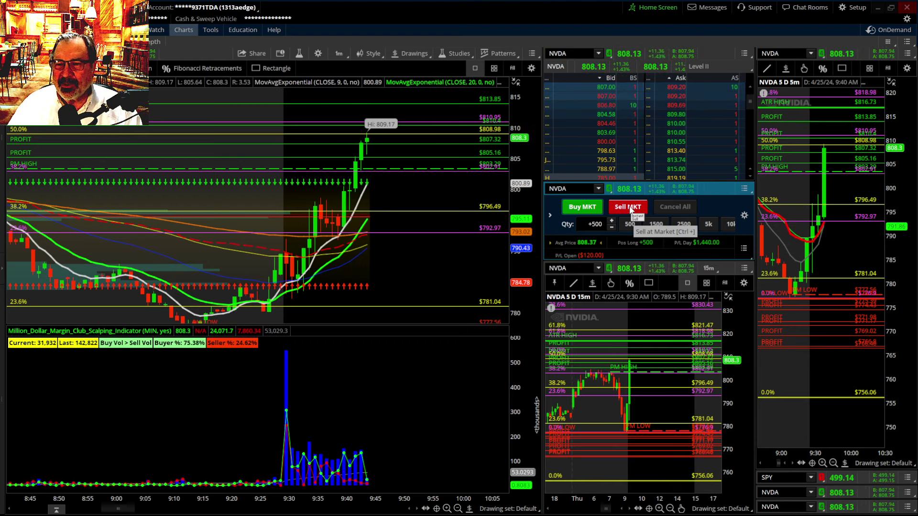
pyautogui.click(630, 208)
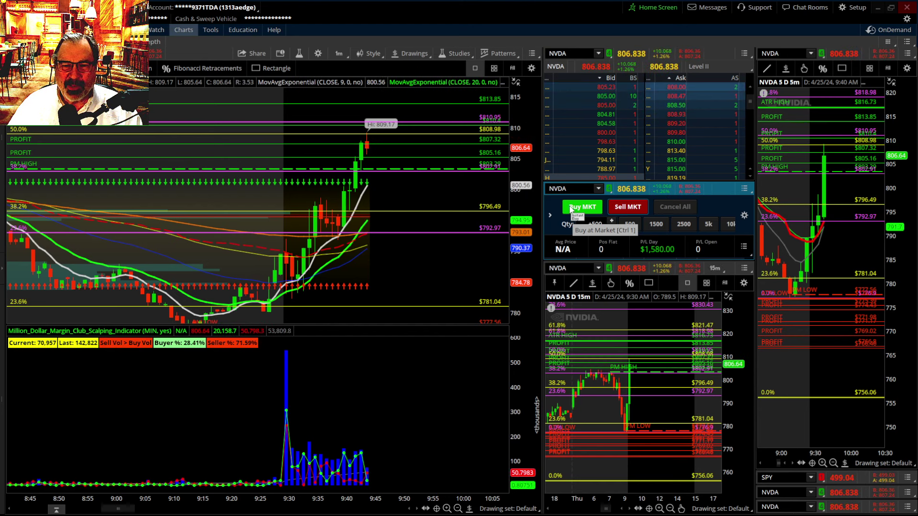
# Buy another 500 NVDA shares at market and sell the position at market above the 50.0% level at $808.98
pyautogui.click(570, 209)
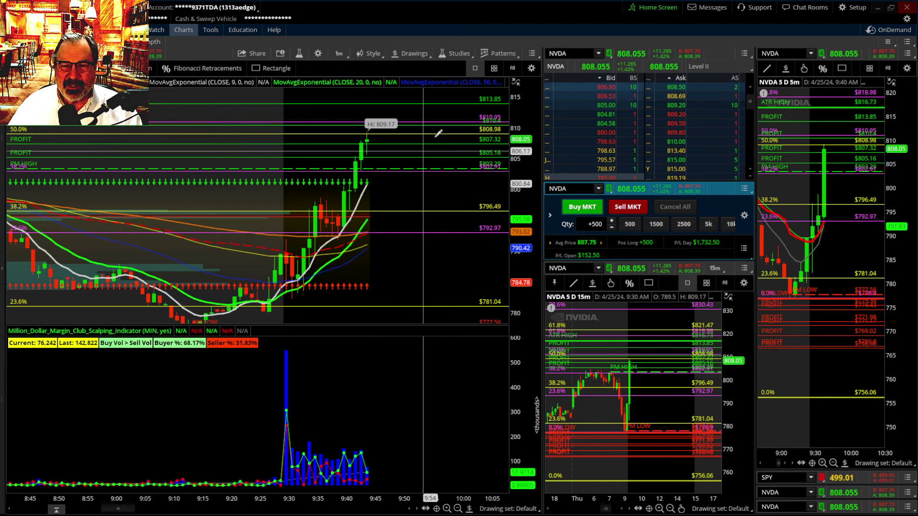
pyautogui.moveTo(368, 123); pyautogui.dragTo(293, 287)
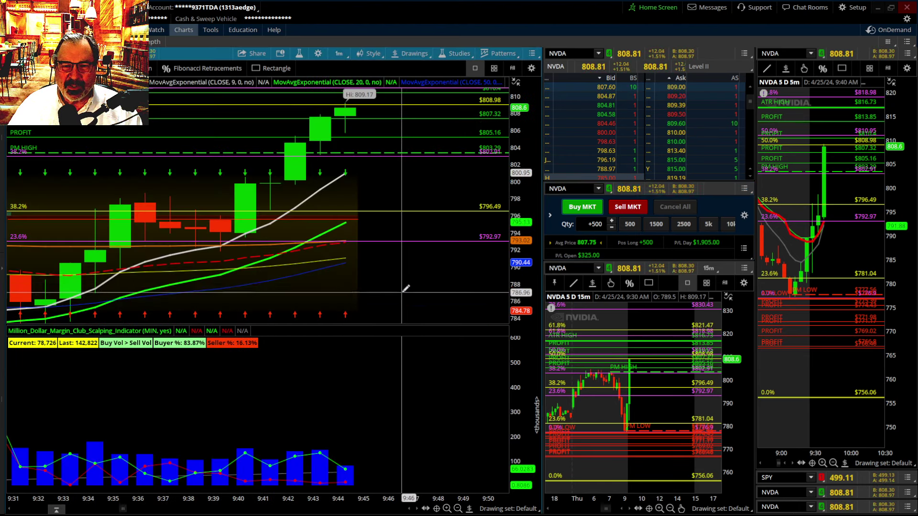
pyautogui.moveTo(515, 175); pyautogui.dragTo(517, 175)
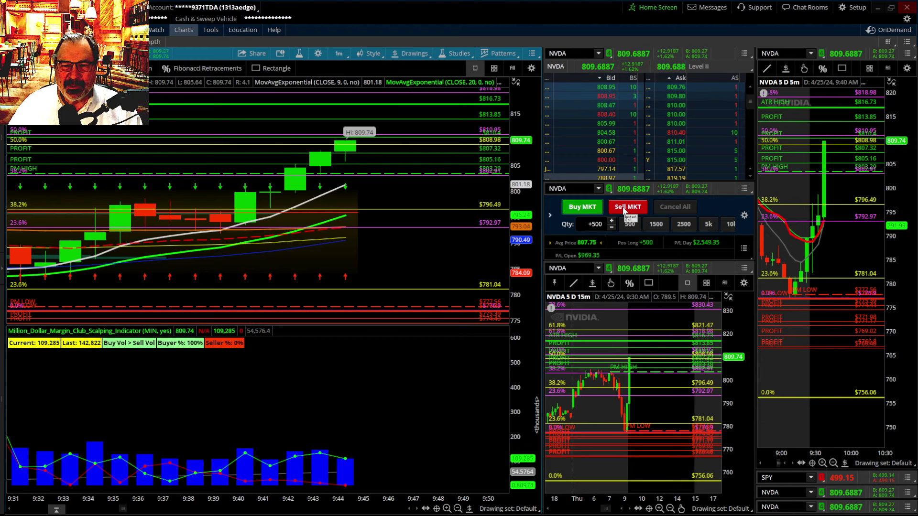
pyautogui.click(624, 209)
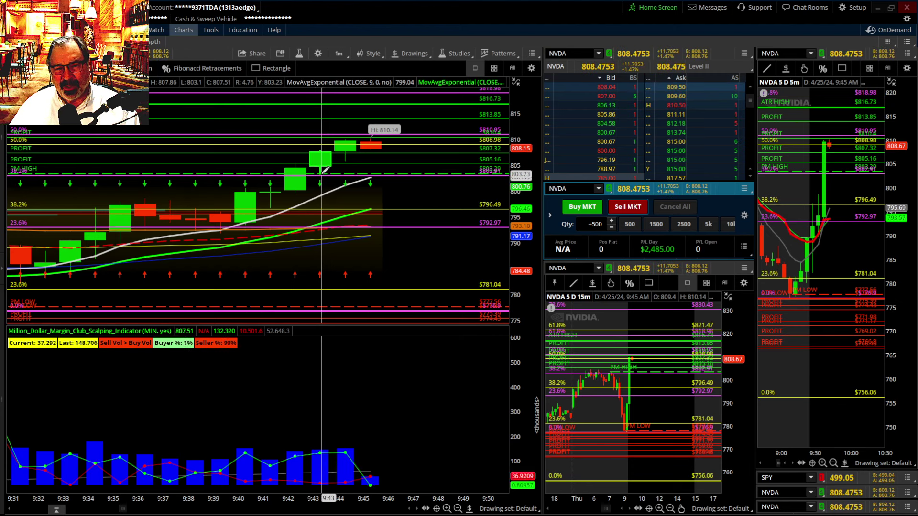
# Reframe the 1-minute chart around the pullback toward the PM High, then buy 500 NVDA shares at market and close the position
pyautogui.moveTo(324, 168)
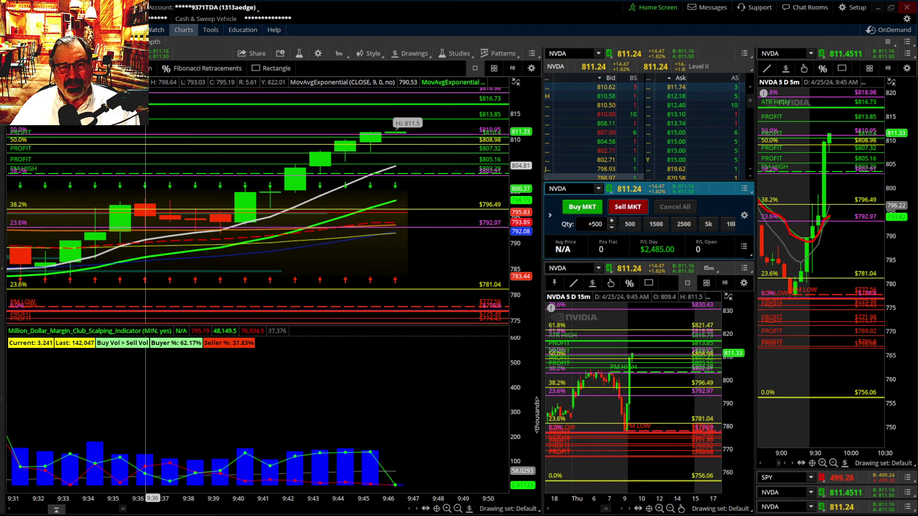
pyautogui.moveTo(428, 248); pyautogui.dragTo(296, 267)
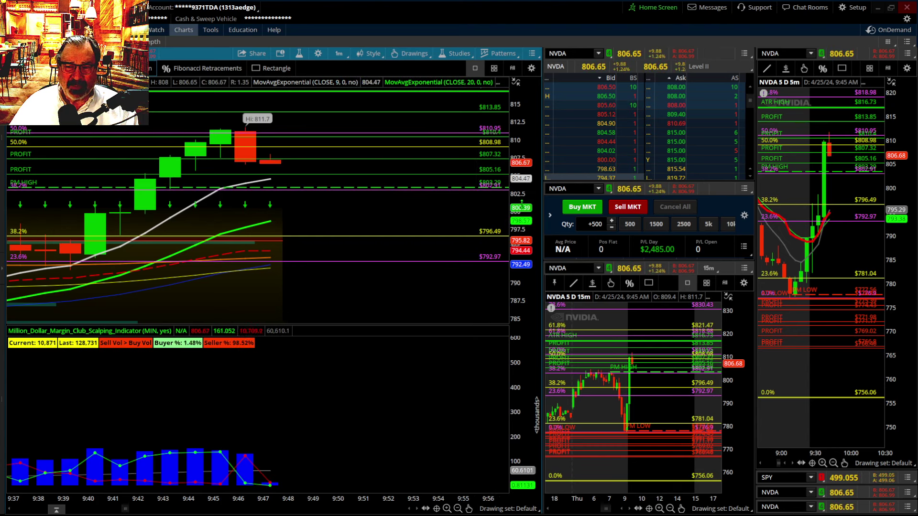
pyautogui.moveTo(521, 202); pyautogui.dragTo(521, 239)
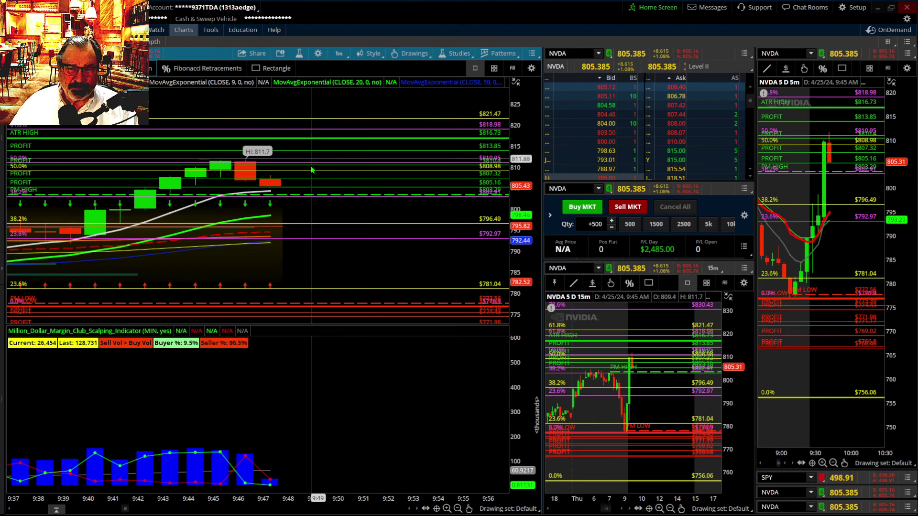
pyautogui.moveTo(518, 205); pyautogui.dragTo(519, 177)
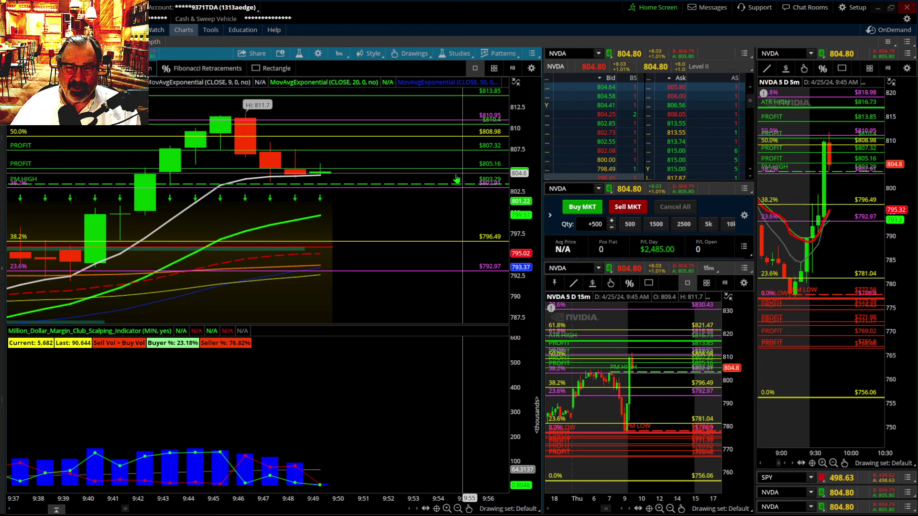
pyautogui.click(579, 208)
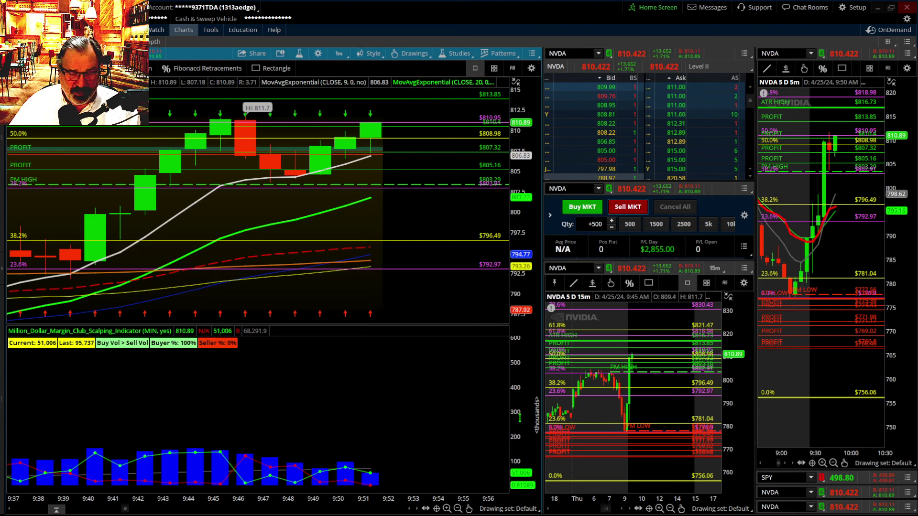
# Rescale the scalping indicator's volume range and the 1-minute chart's price range to frame the latest candles and the levels up to $818.98
pyautogui.moveTo(516, 428); pyautogui.dragTo(520, 369)
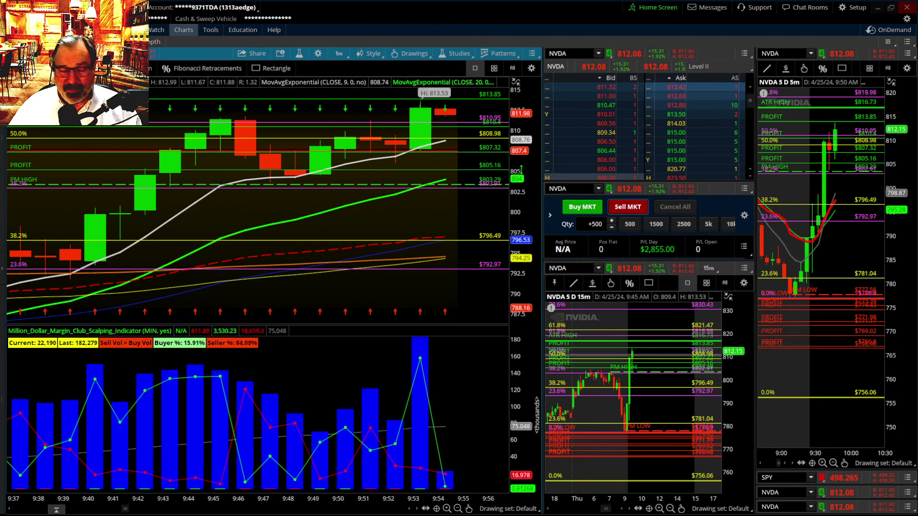
pyautogui.moveTo(527, 158); pyautogui.dragTo(517, 198)
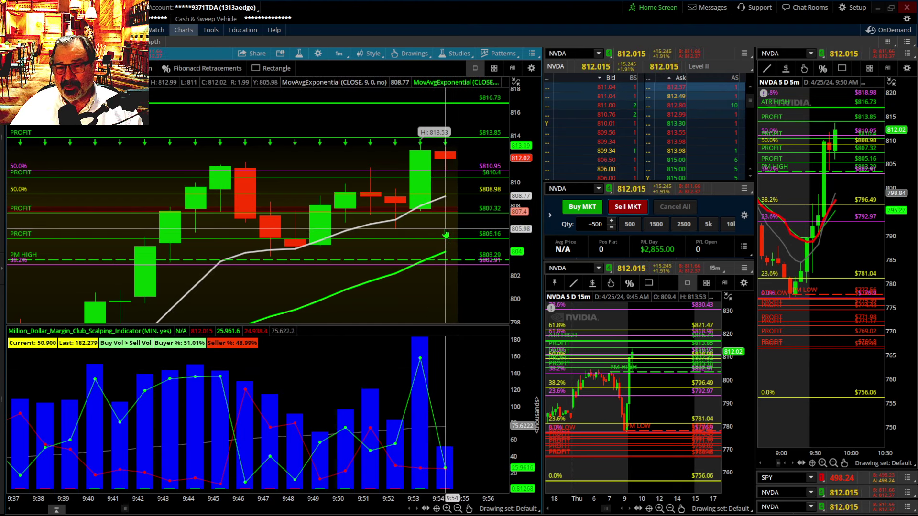
pyautogui.moveTo(453, 229); pyautogui.dragTo(404, 227)
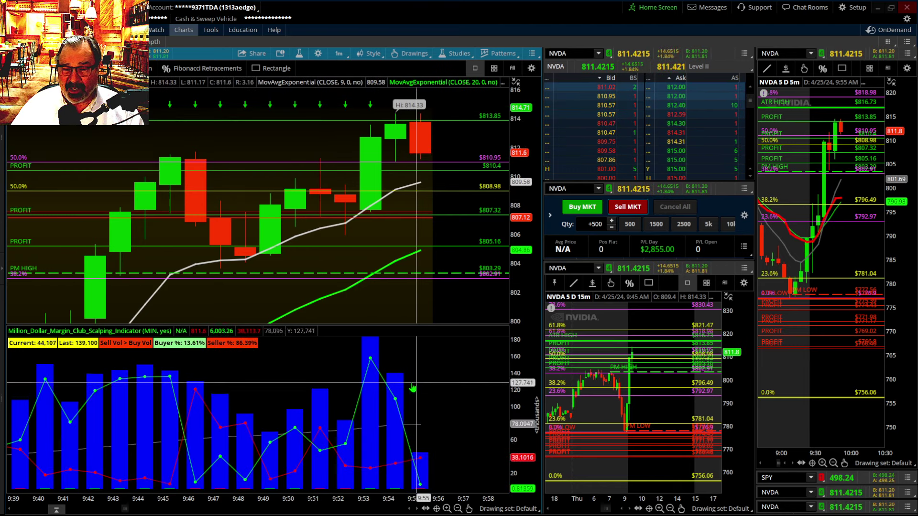
pyautogui.moveTo(520, 203); pyautogui.dragTo(520, 230)
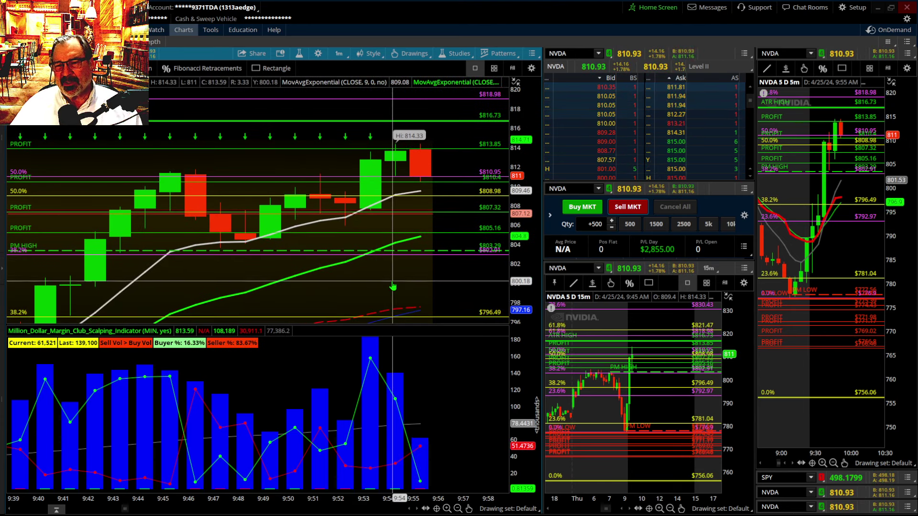